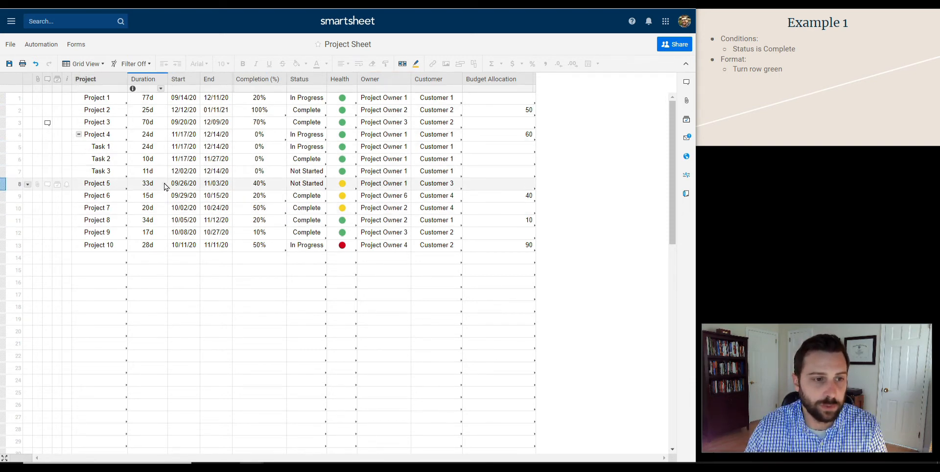
Examine the project sheet's columns from Project to Budget Allocation and the Status values of the first two projects
left_click(103, 79)
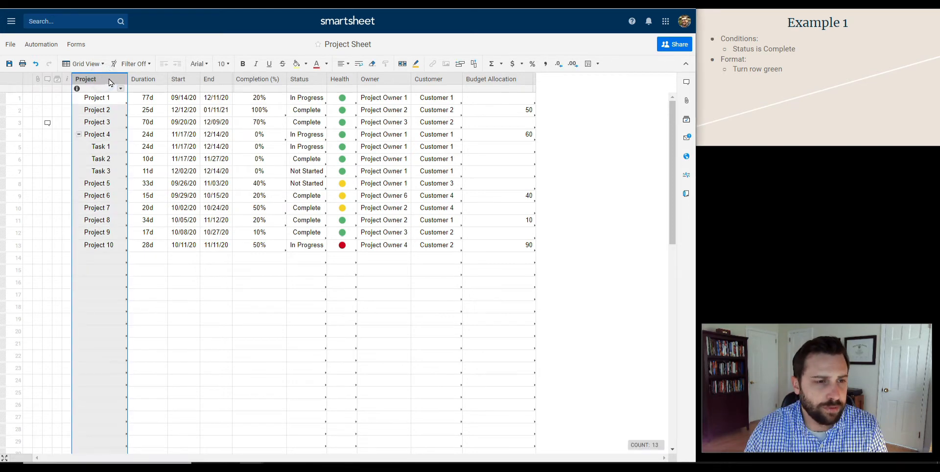
left_click(148, 80)
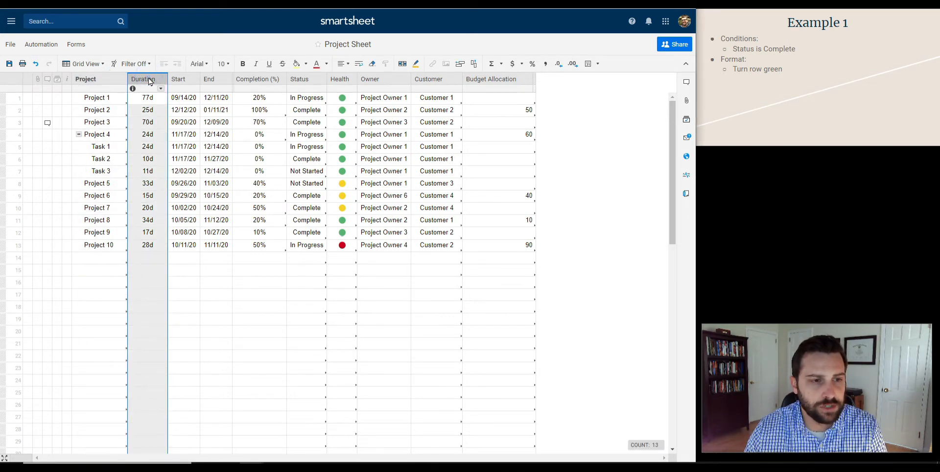
left_click(112, 77)
left_click(138, 77)
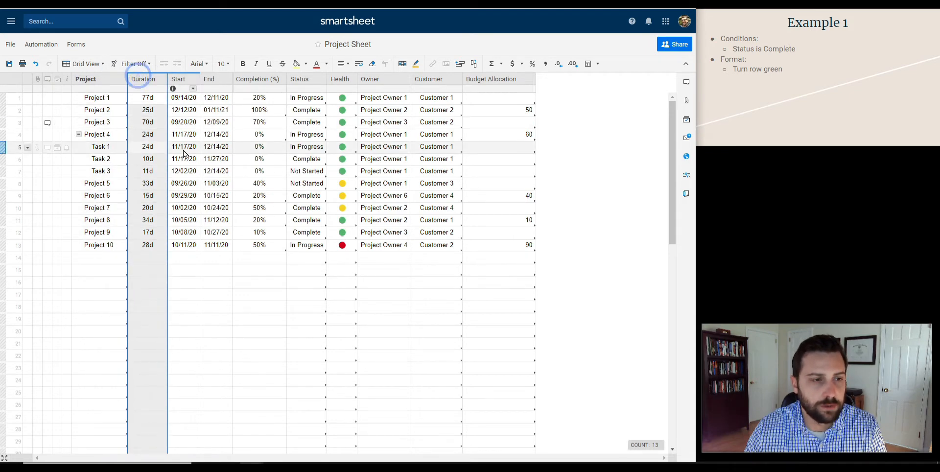
left_click(179, 79)
left_click(211, 79)
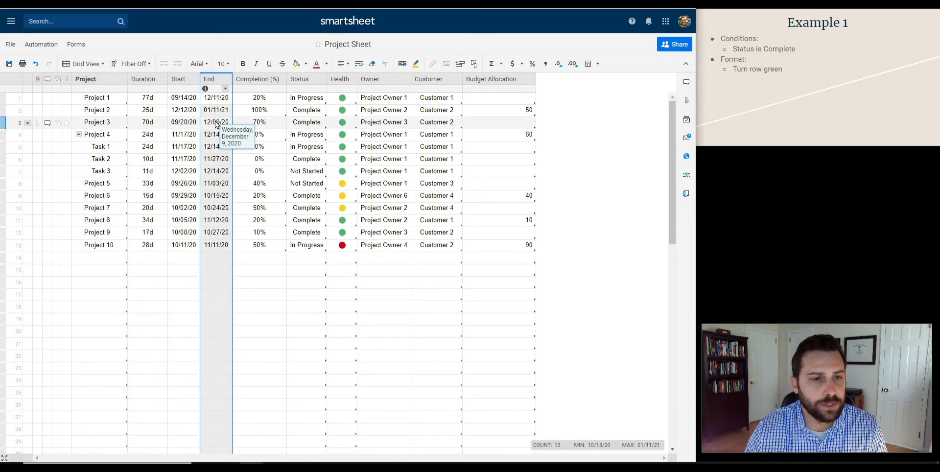
left_click(265, 80)
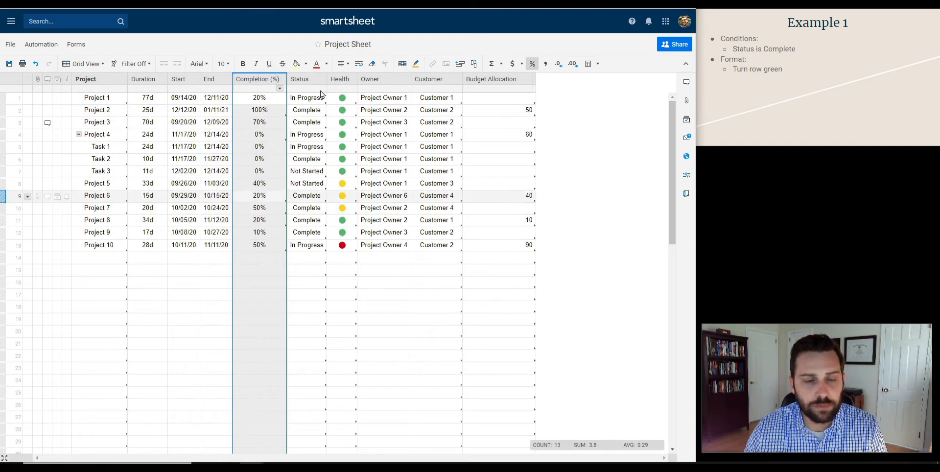
left_click(314, 79)
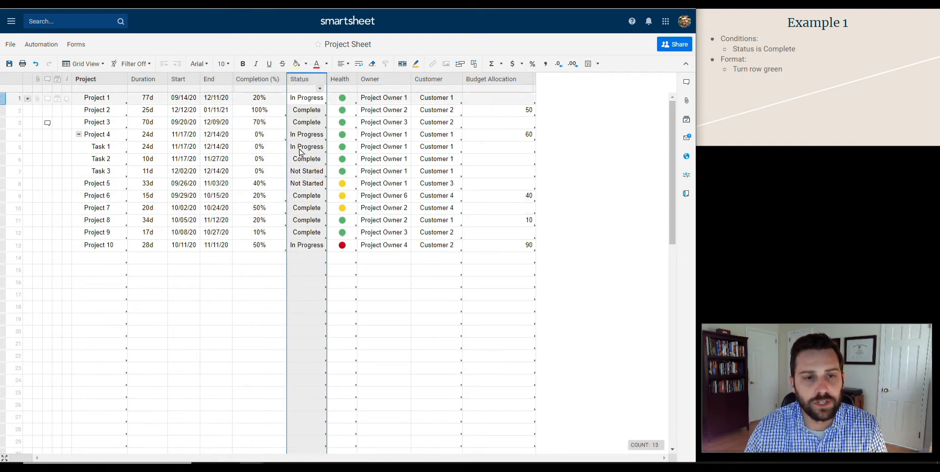
left_click(338, 79)
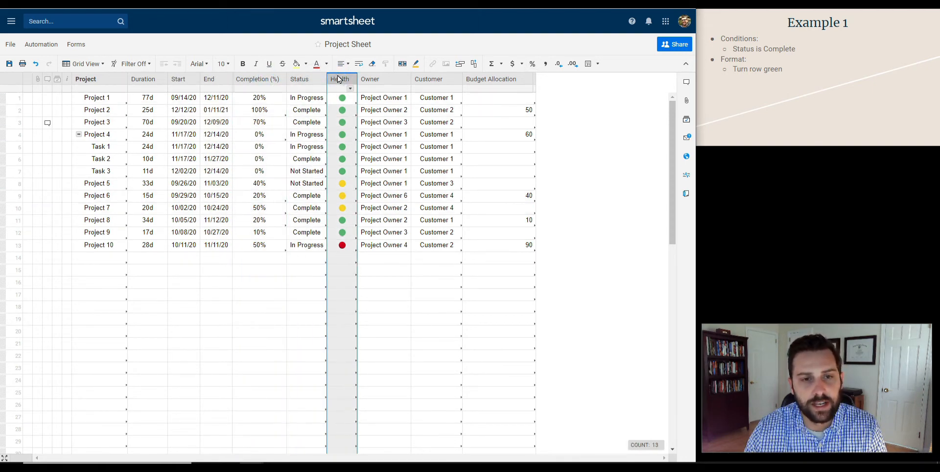
left_click(380, 79)
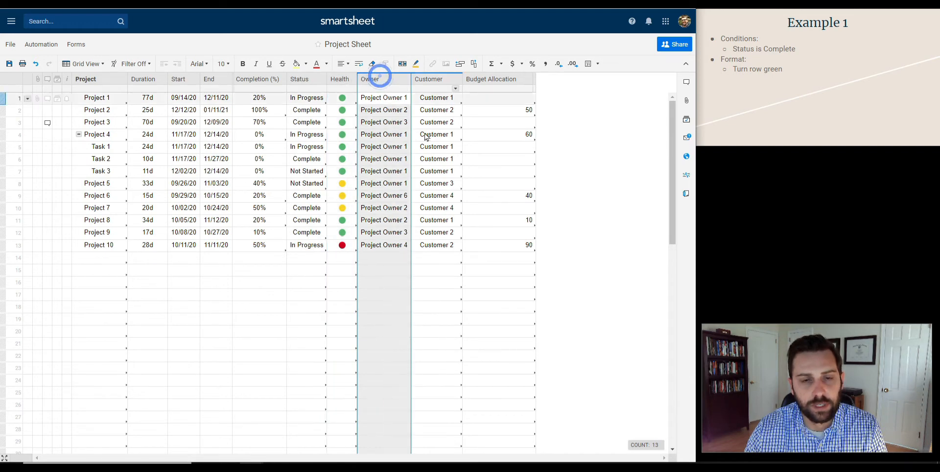
left_click(438, 87)
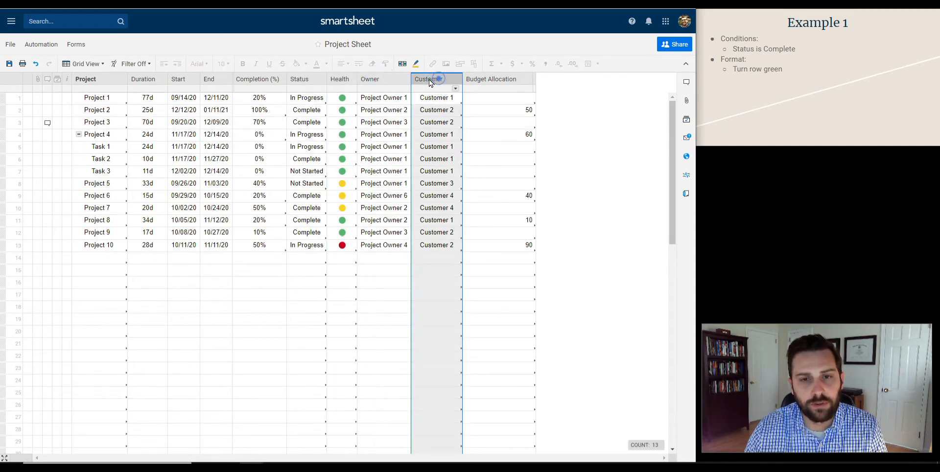
left_click(387, 79)
left_click(441, 80)
left_click(501, 80)
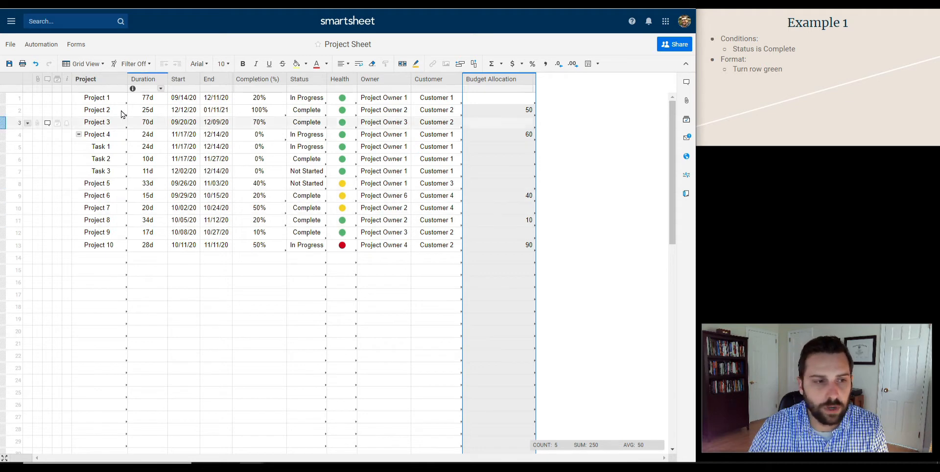
left_click(316, 96)
left_click(314, 112)
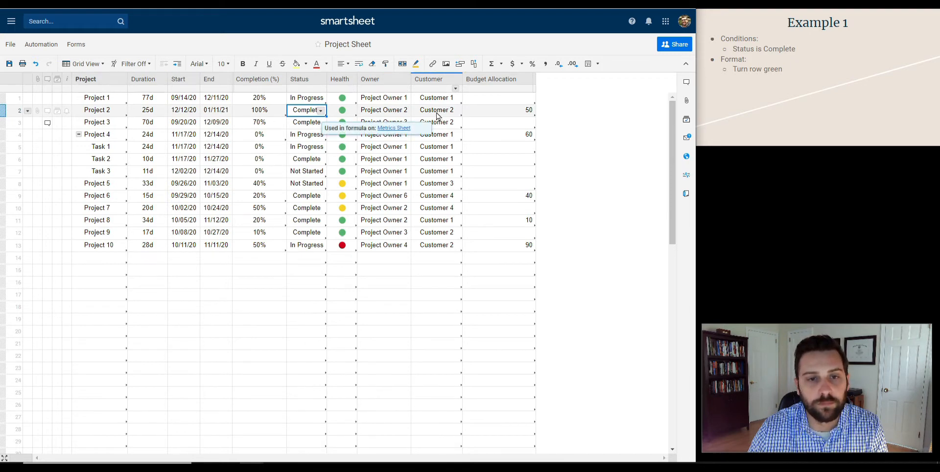
Add a new conditional formatting rule whose condition is that the Status column is Complete
left_click(403, 65)
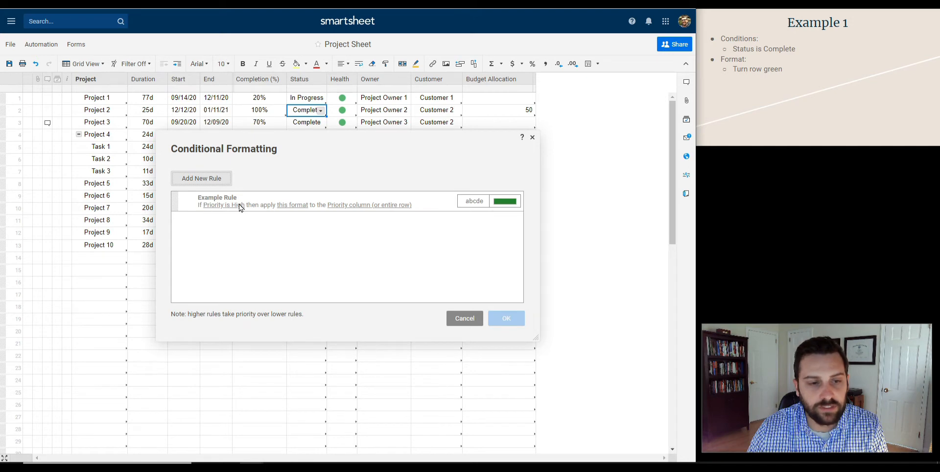
left_click(216, 183)
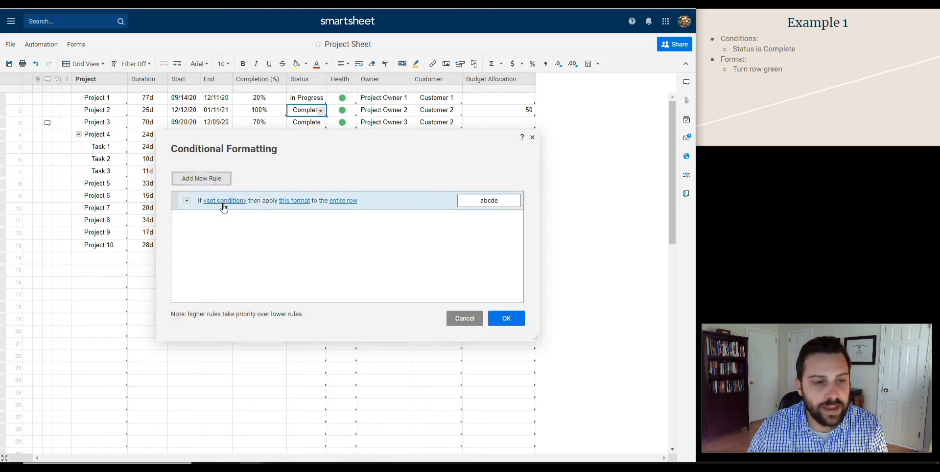
left_click(224, 202)
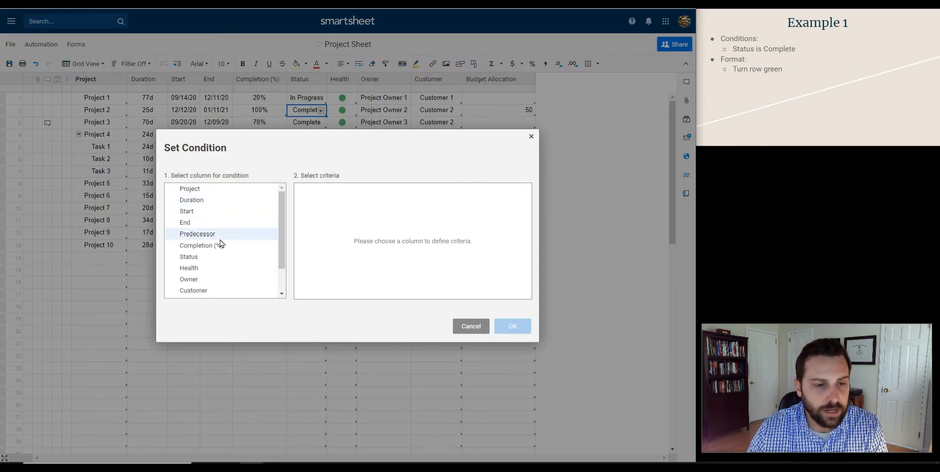
scroll(222, 272, "down", 2)
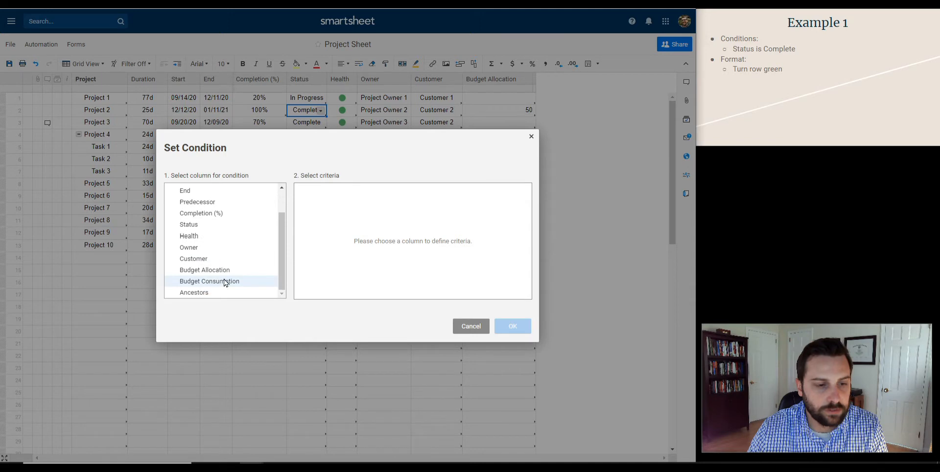
left_click(215, 225)
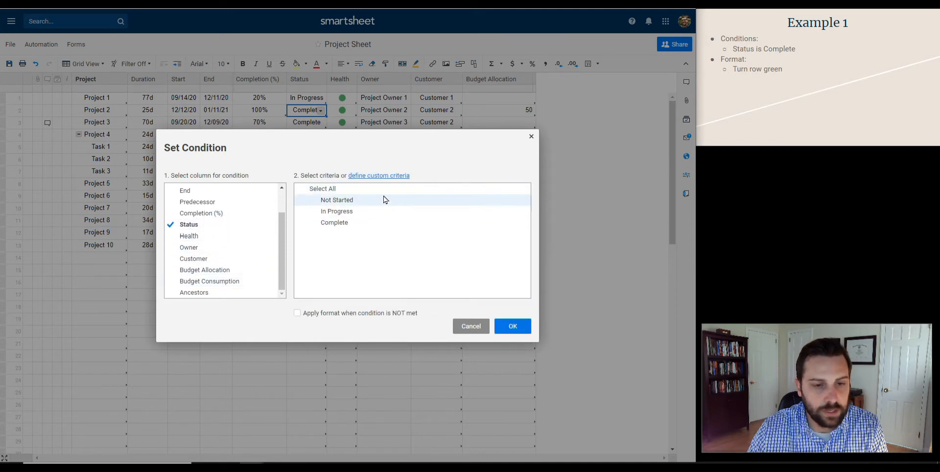
left_click(353, 225)
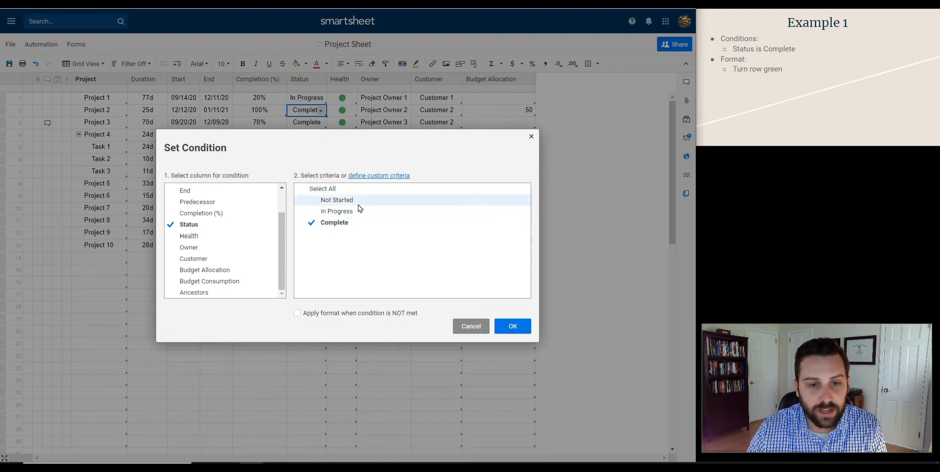
Look over the custom criteria operators for Status and try the option to apply the format when the condition is not met
left_click(371, 176)
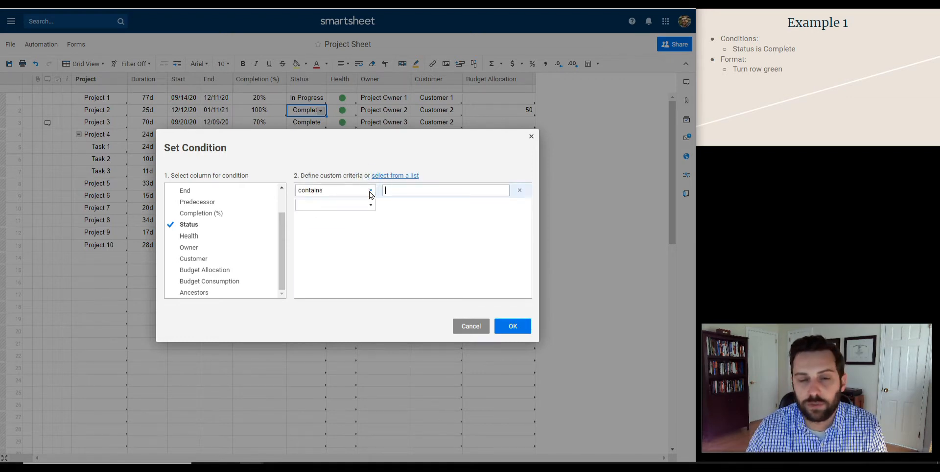
left_click(370, 193)
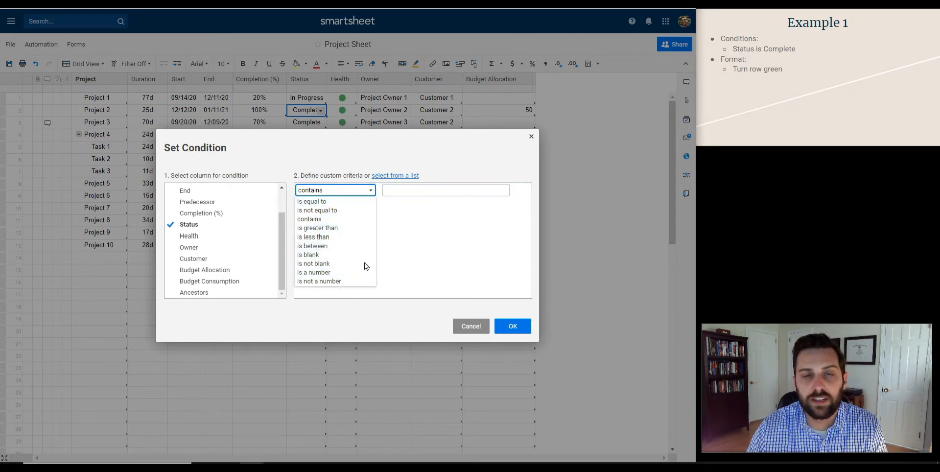
left_click(398, 177)
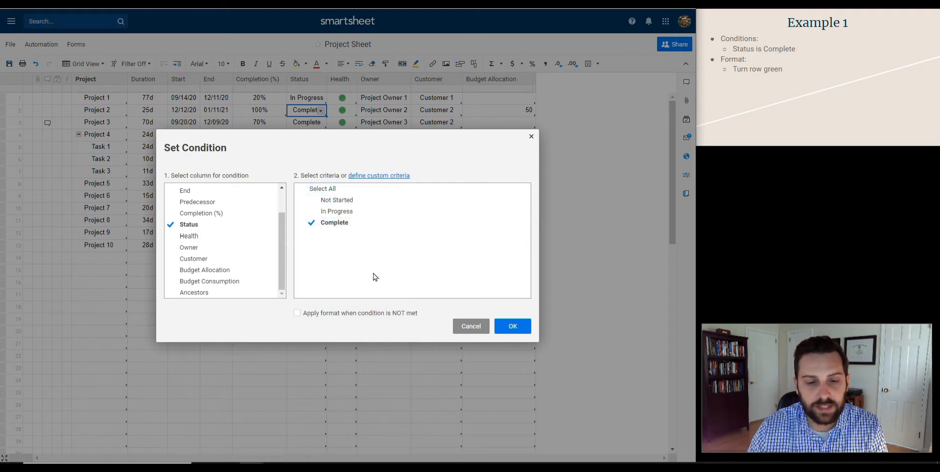
left_click(354, 315)
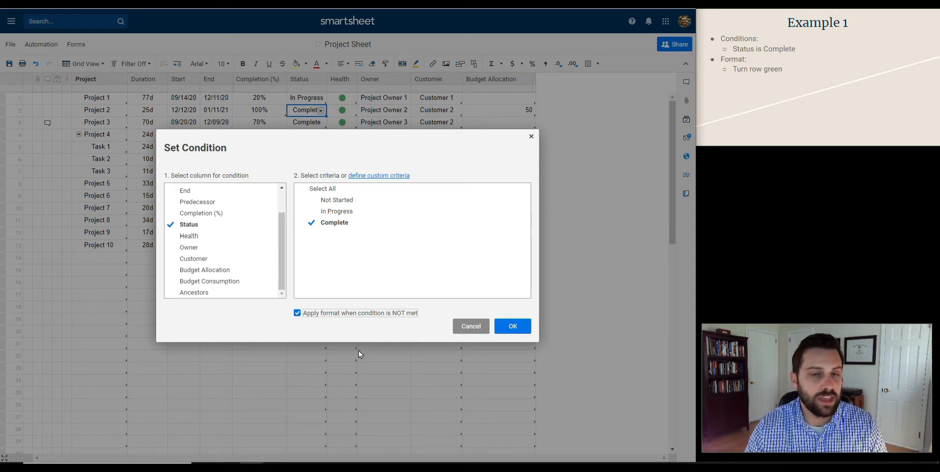
left_click(379, 316)
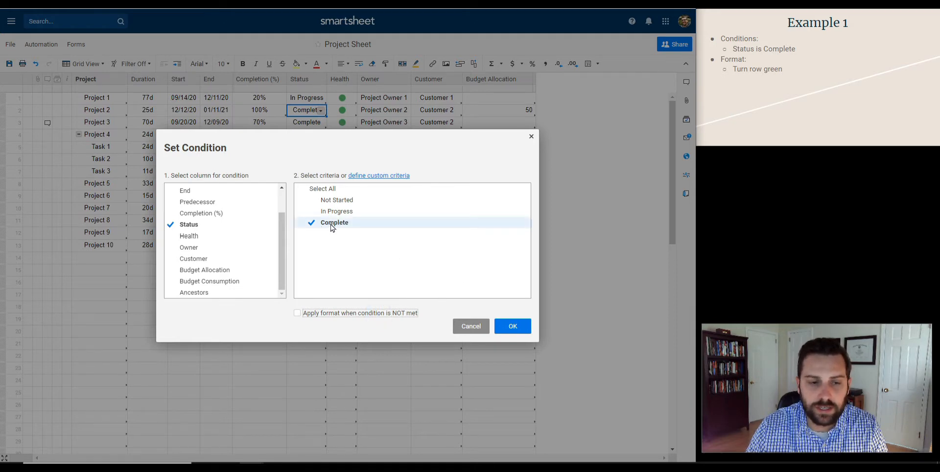
Accept the Status condition and give the rule's format a green background fill
left_click(515, 325)
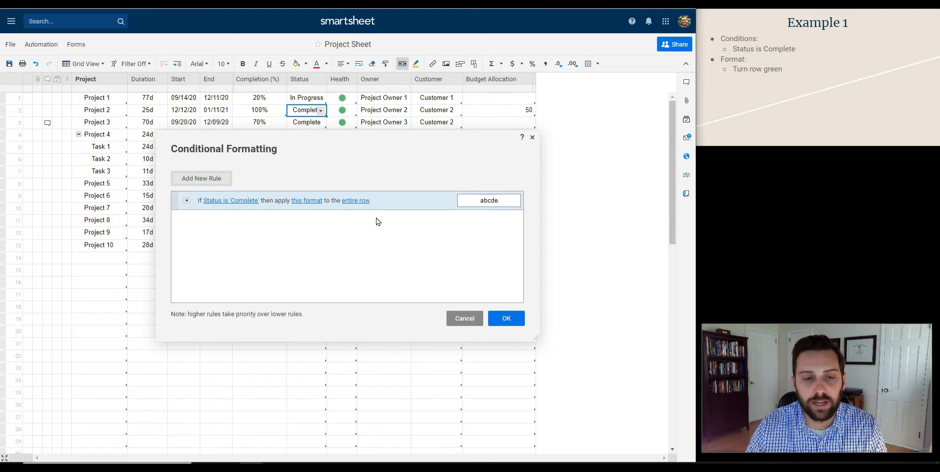
left_click(313, 202)
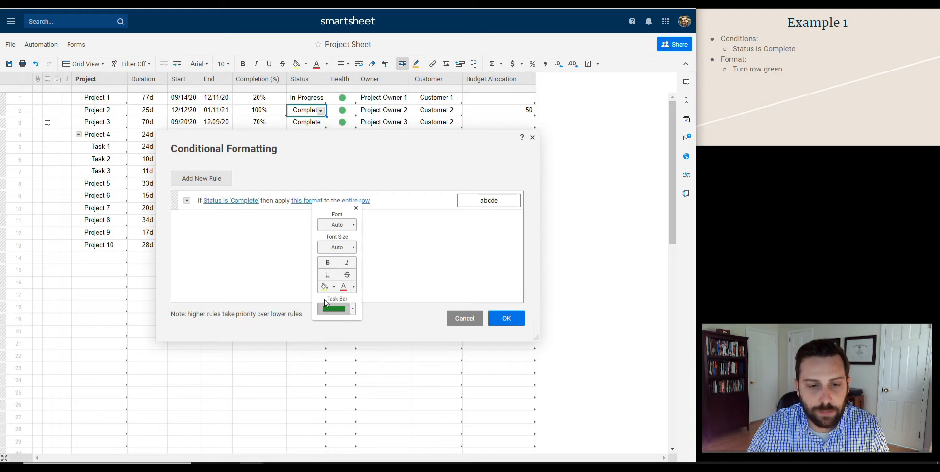
left_click(328, 263)
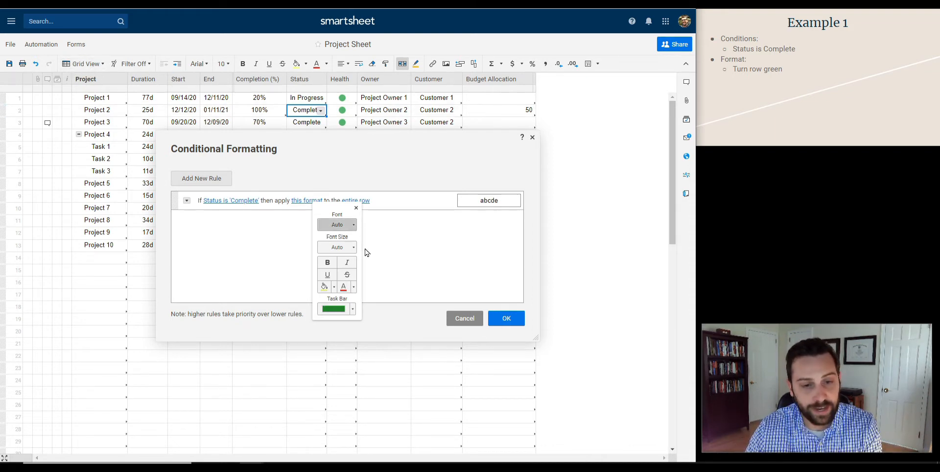
left_click(334, 287)
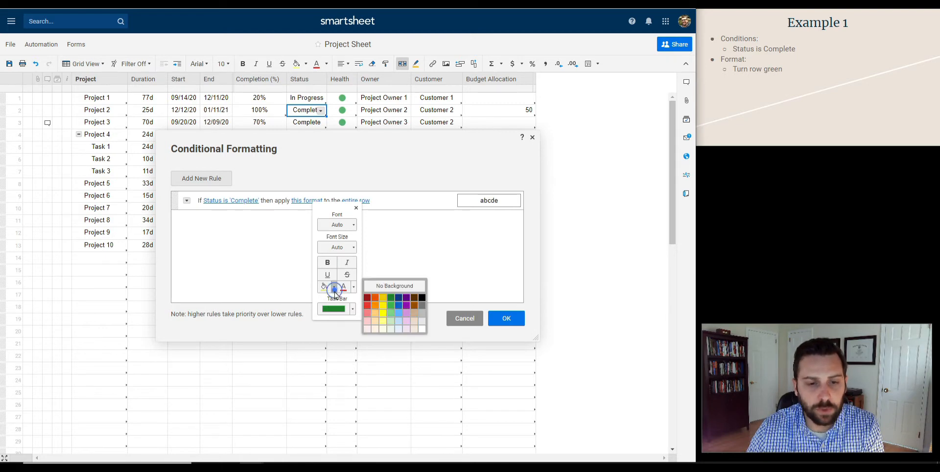
left_click(391, 307)
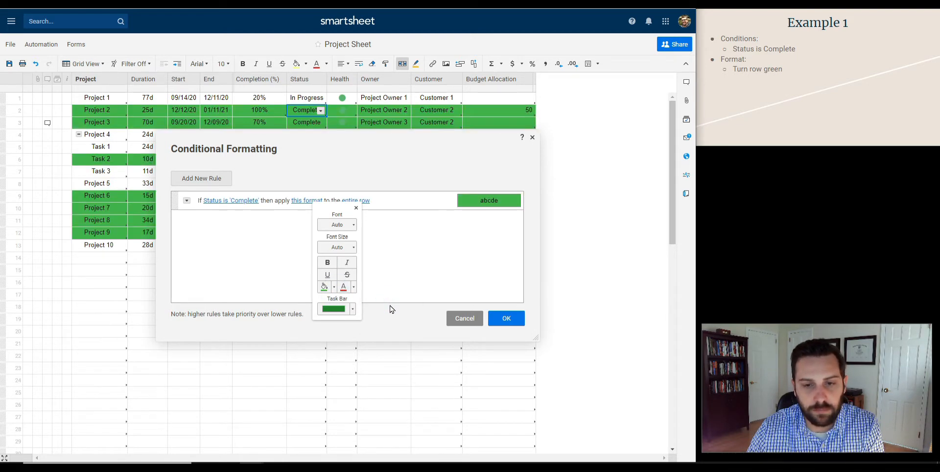
left_click(406, 253)
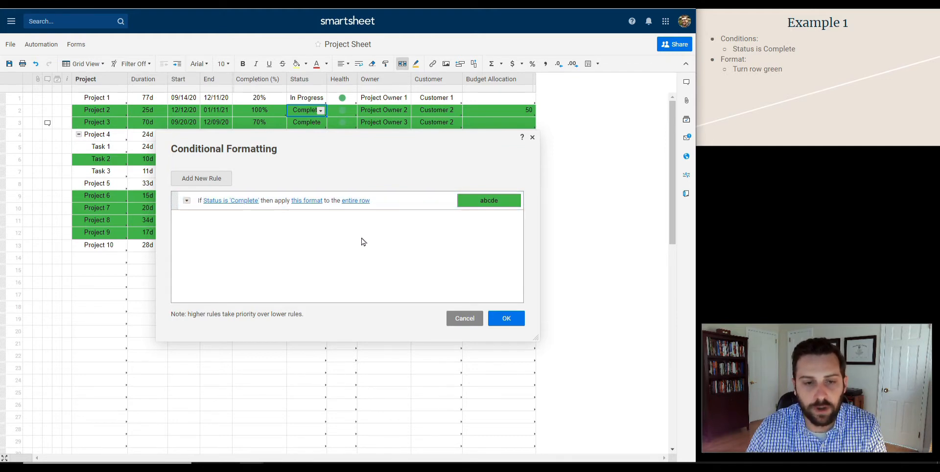
Limit the green format to the Status and Project columns
left_click(350, 202)
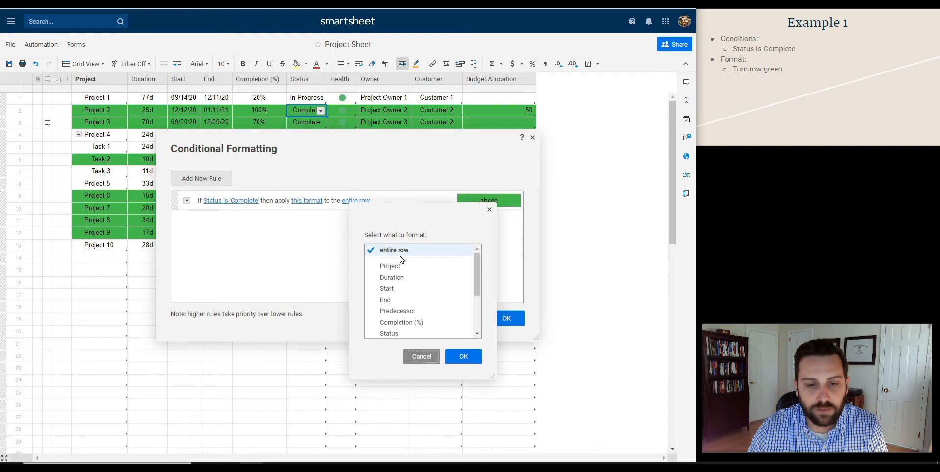
scroll(421, 299, "down", 1)
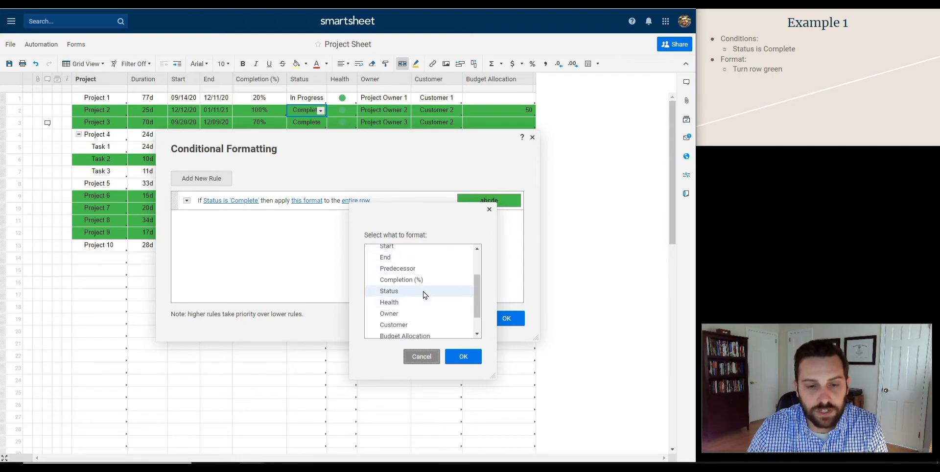
left_click(424, 292)
scroll(420, 300, "up", 1)
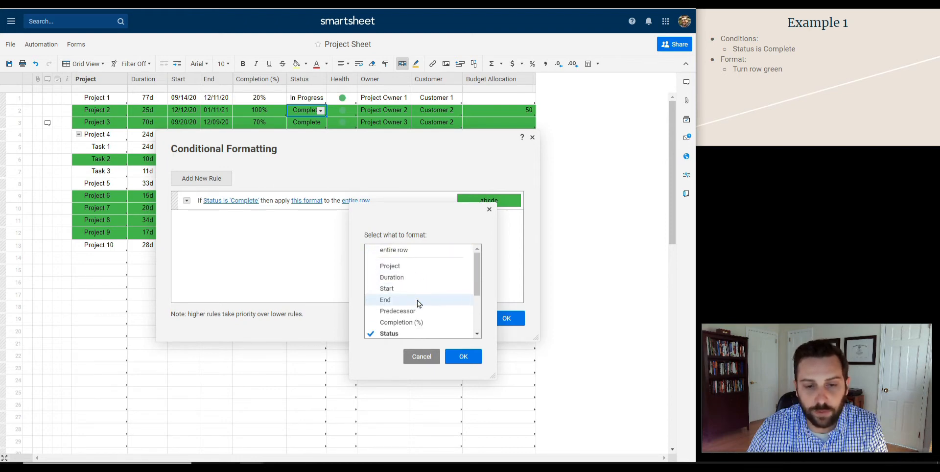
left_click(426, 267)
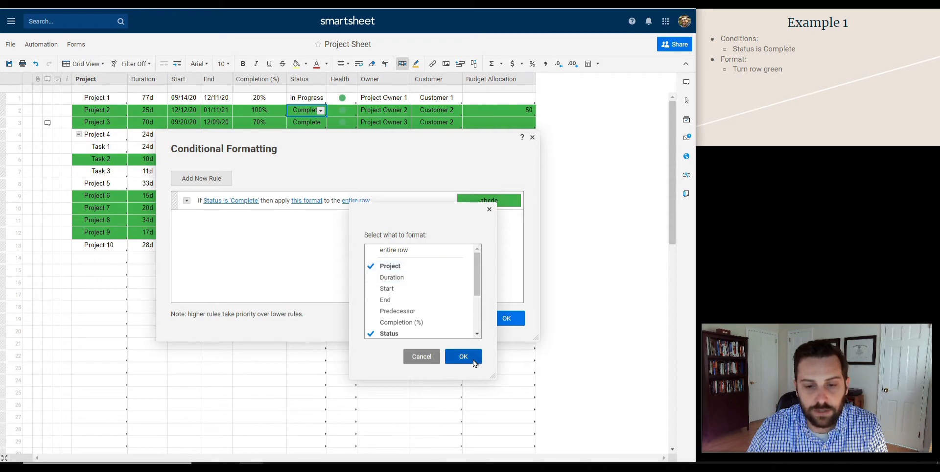
left_click(463, 357)
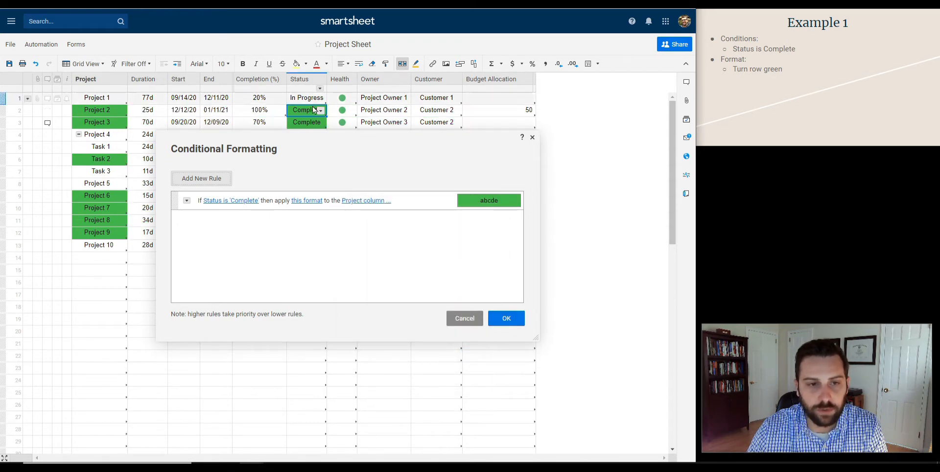
Set the rule to format the entire row and save the conditional formatting
left_click(382, 205)
left_click(429, 247)
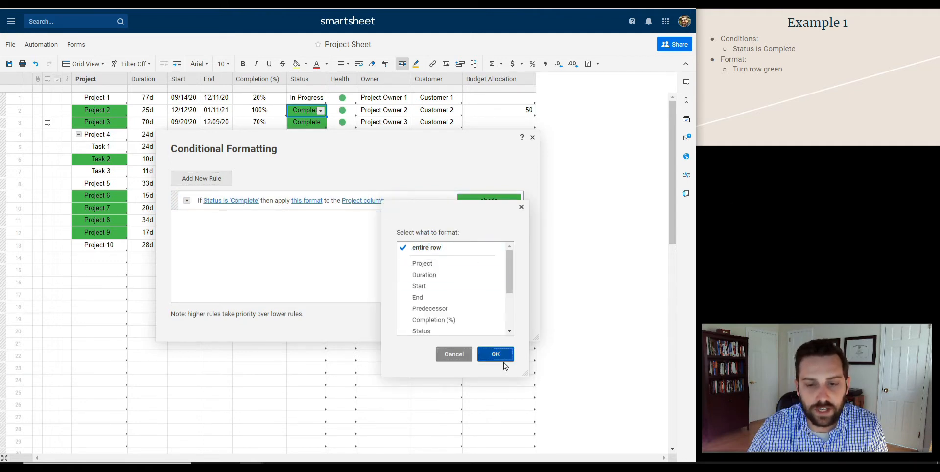
left_click(505, 363)
left_click(506, 320)
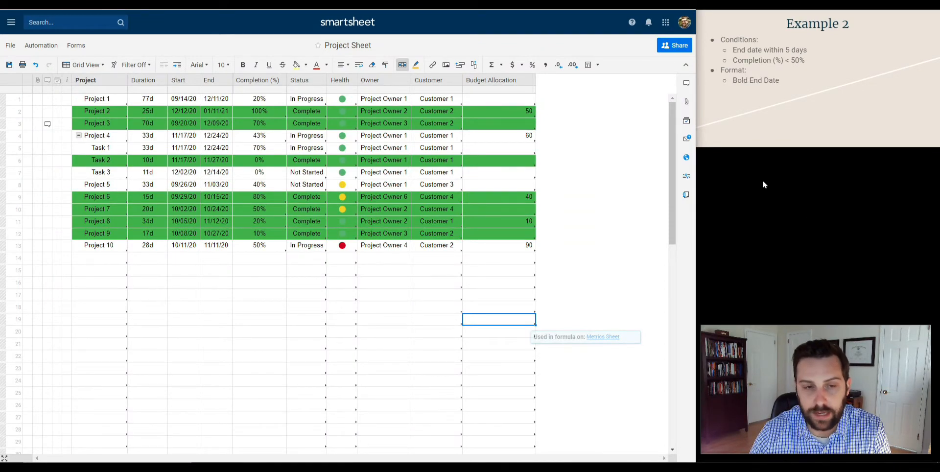
Review the End dates in the sheet and add a second conditional formatting rule
left_click(206, 90)
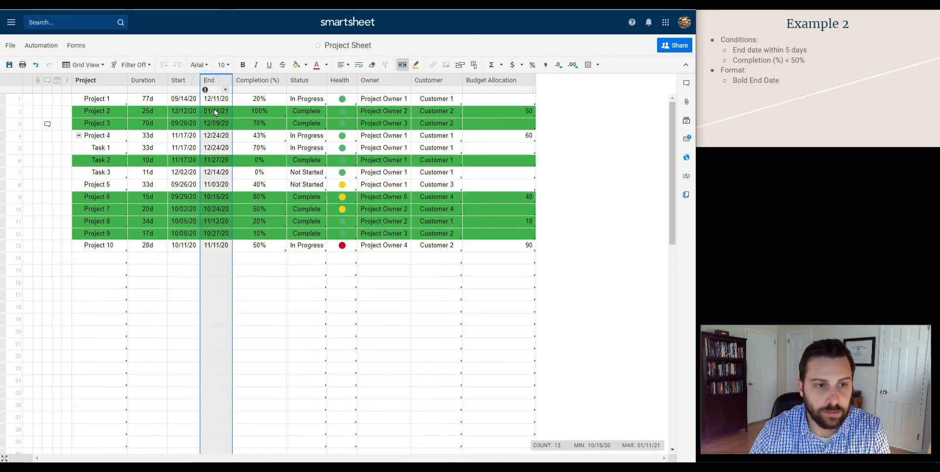
left_click(218, 149)
left_click(220, 162)
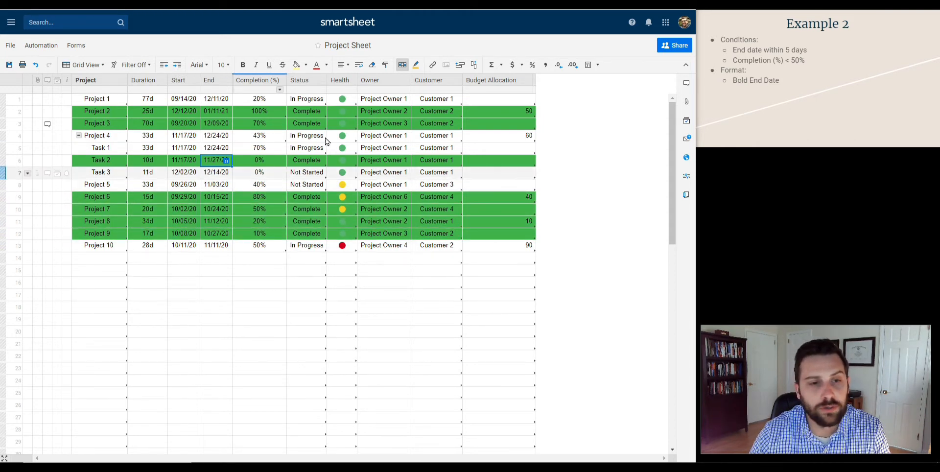
left_click(402, 64)
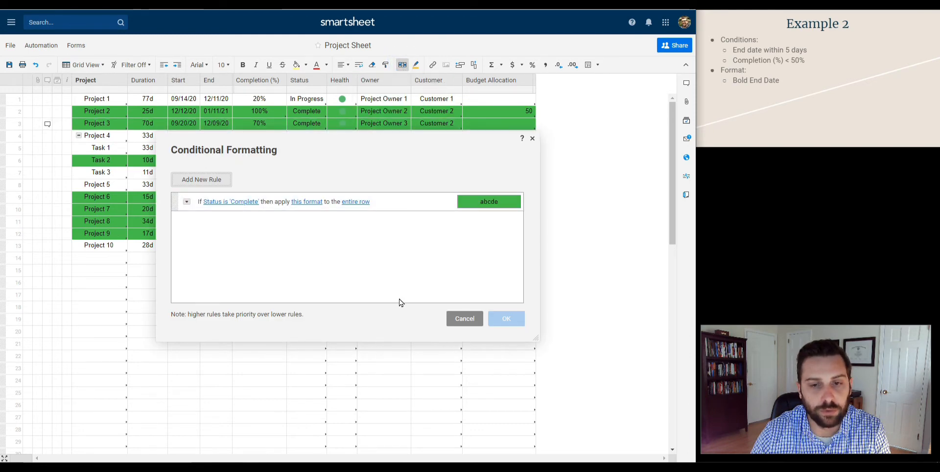
left_click(191, 180)
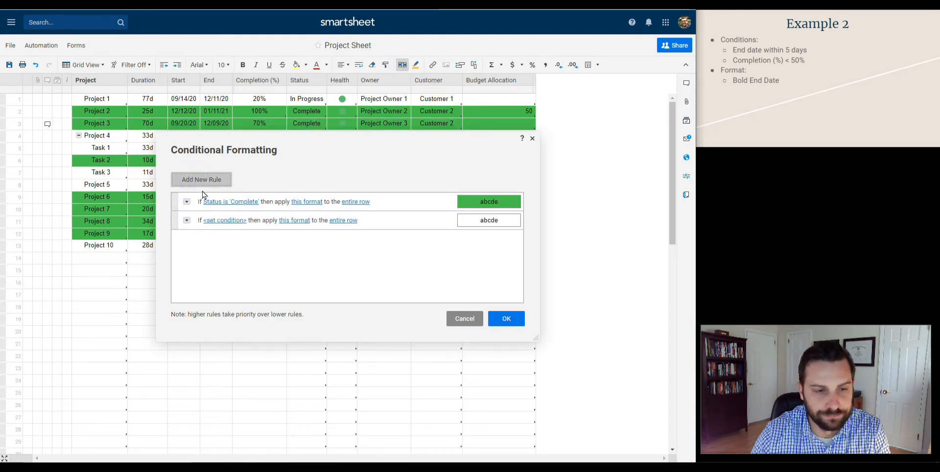
Set the new rule's condition to End is in the next 5 days
left_click(232, 221)
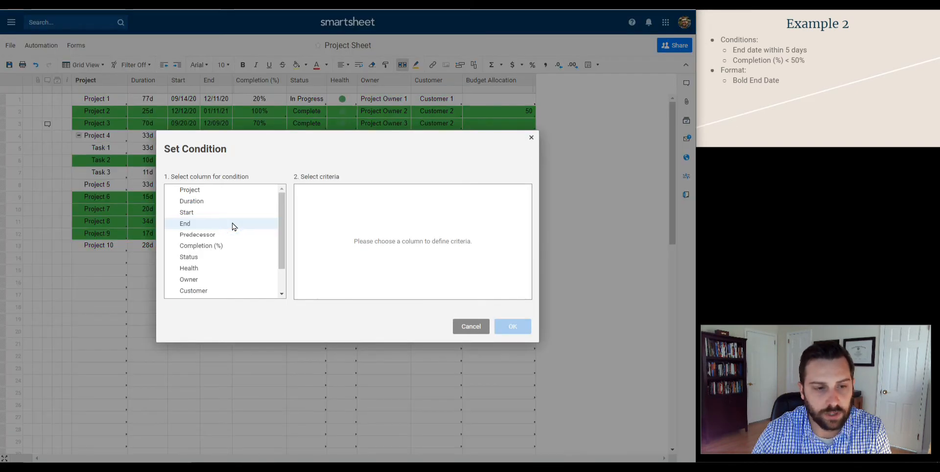
left_click(232, 223)
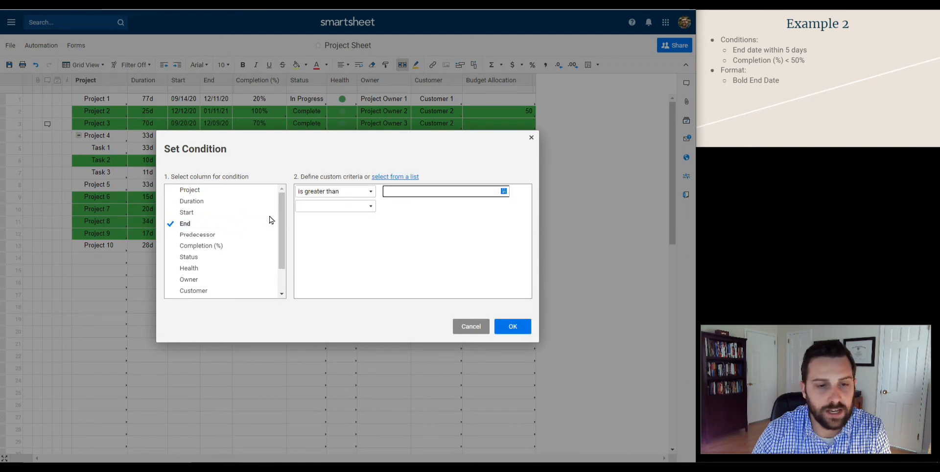
left_click(372, 193)
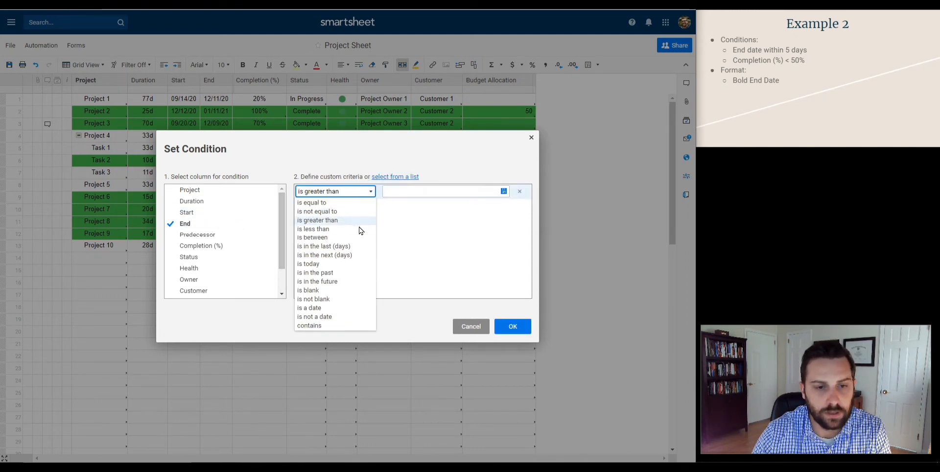
left_click(360, 255)
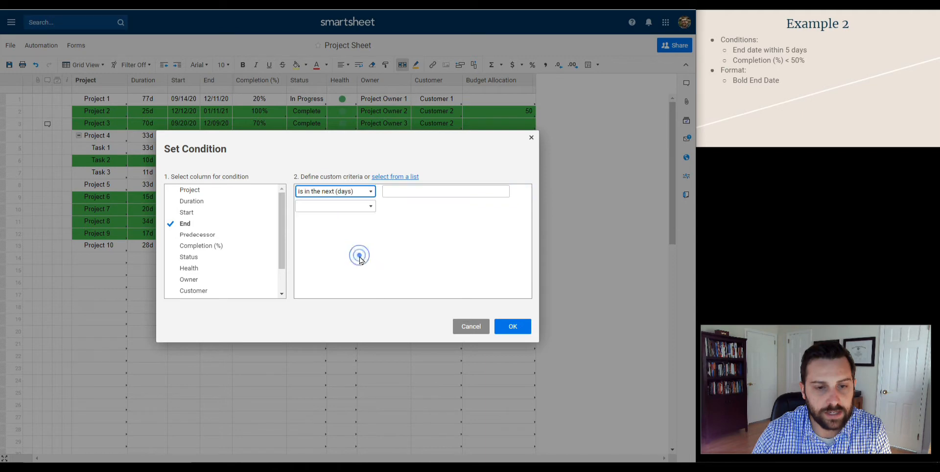
left_click(425, 191)
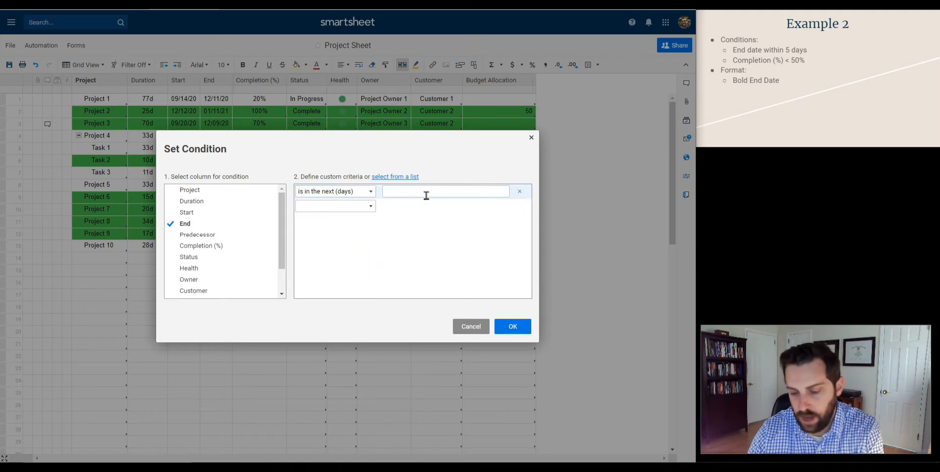
type("5")
left_click(513, 326)
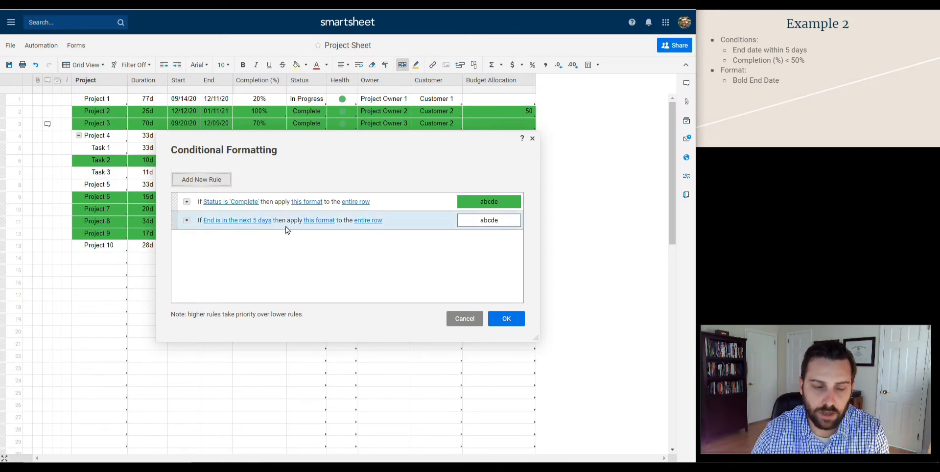
Add an AND condition to the End date rule, based on the Completion (%) column
left_click(187, 220)
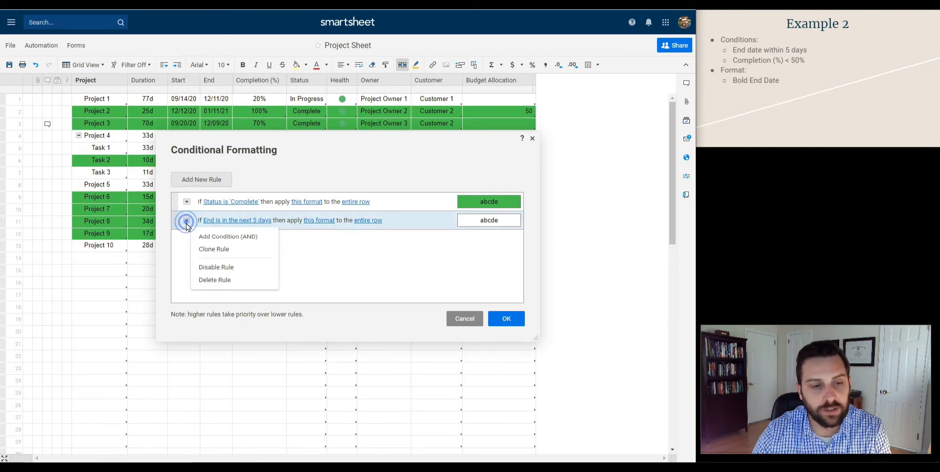
left_click(206, 238)
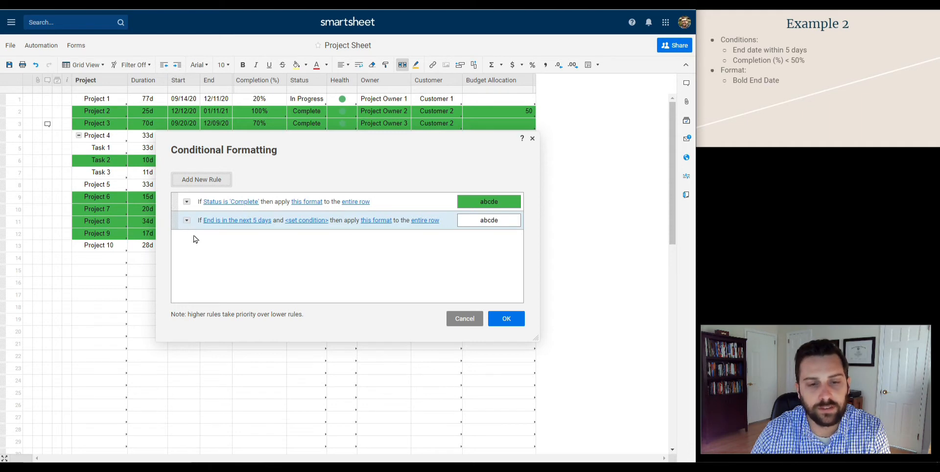
left_click(302, 222)
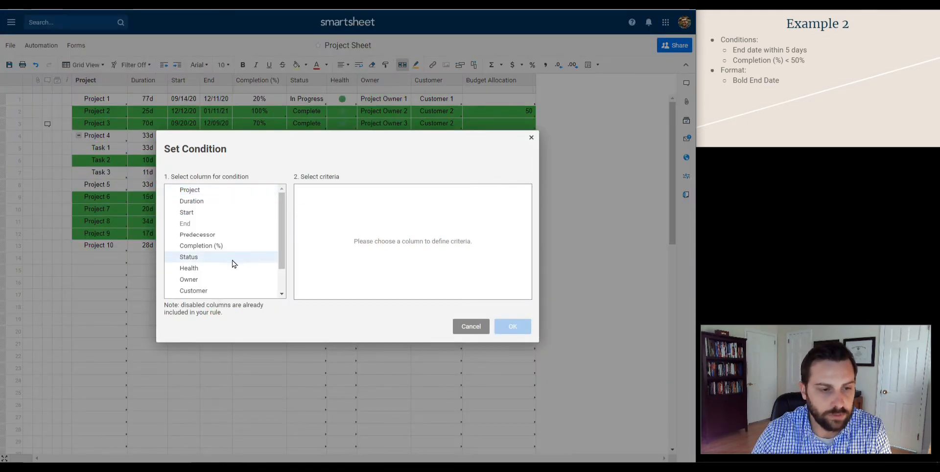
scroll(233, 264, "down", 1)
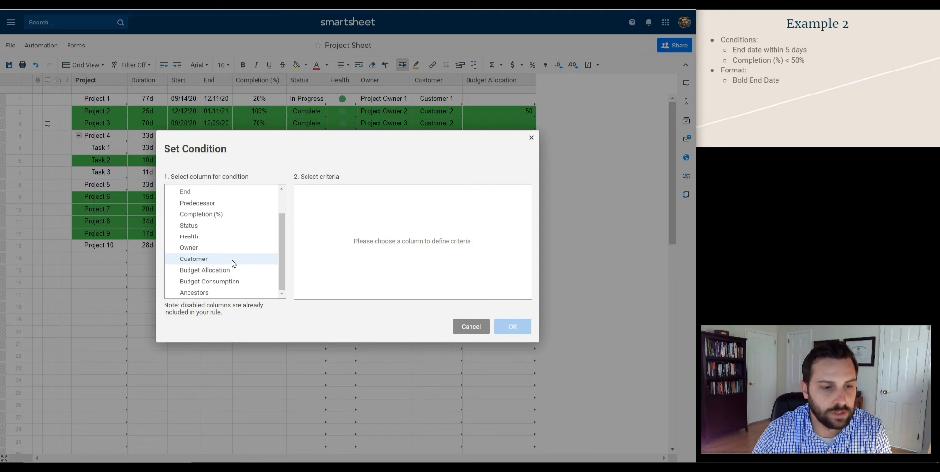
left_click(229, 216)
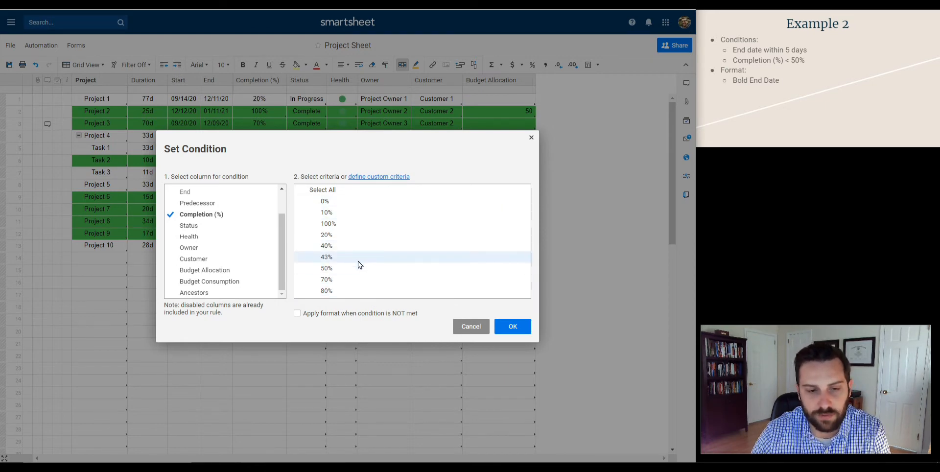
Define custom criteria for Completion (%) as is less than .5 and accept the condition
left_click(380, 178)
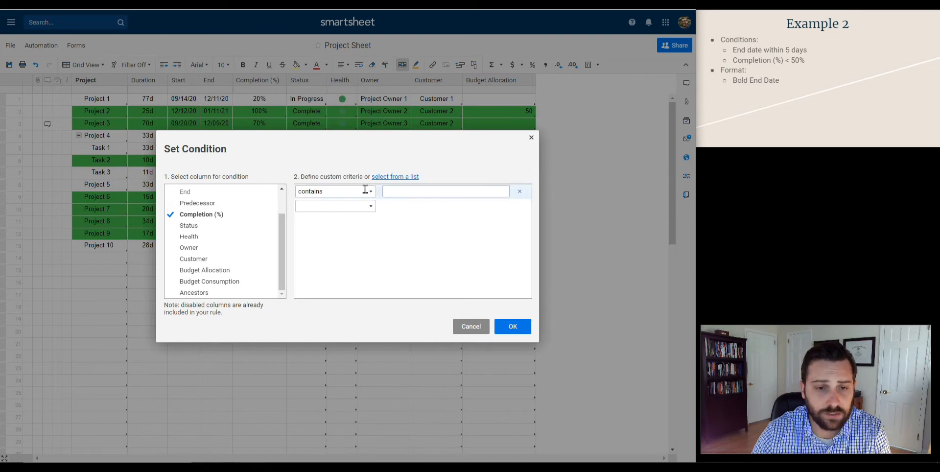
left_click(372, 193)
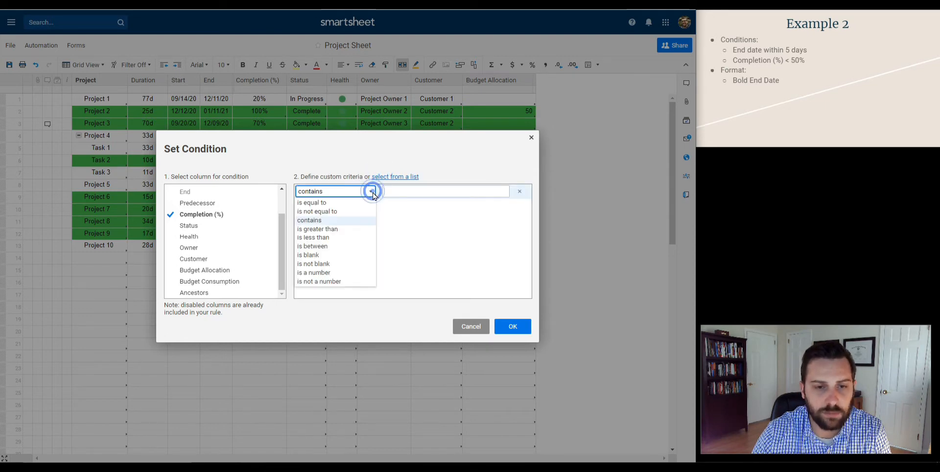
left_click(348, 240)
left_click(404, 191)
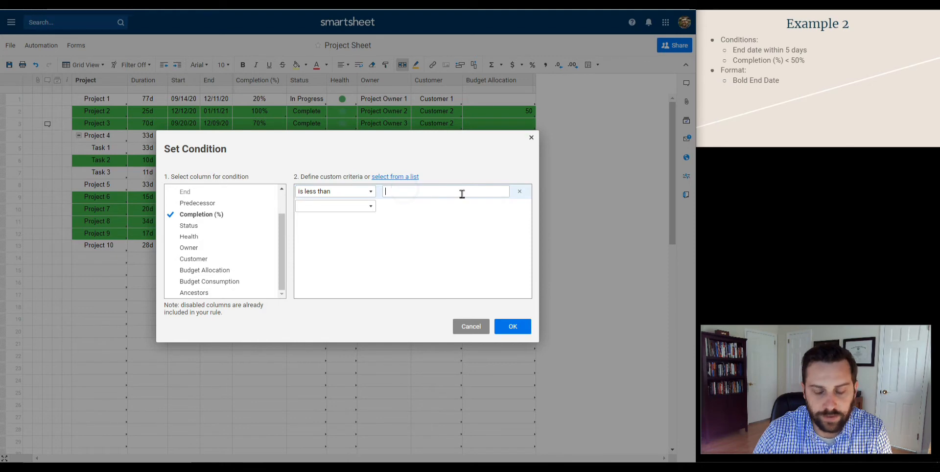
type("50")
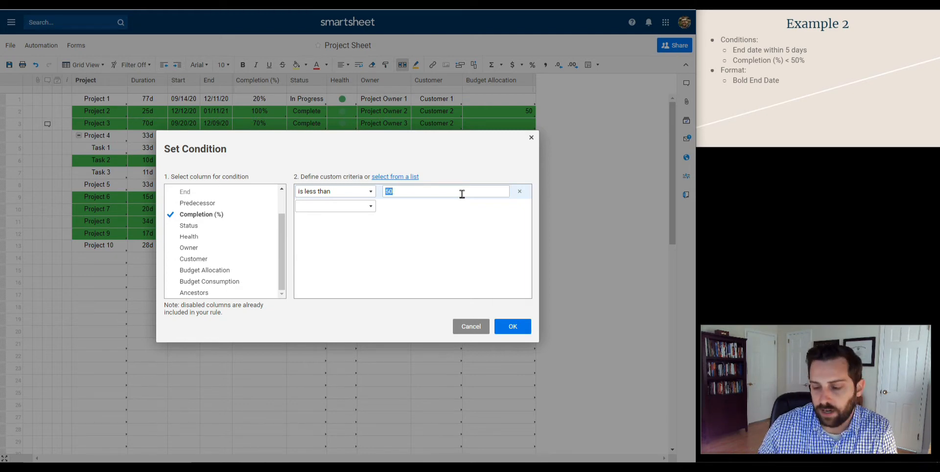
type(".5")
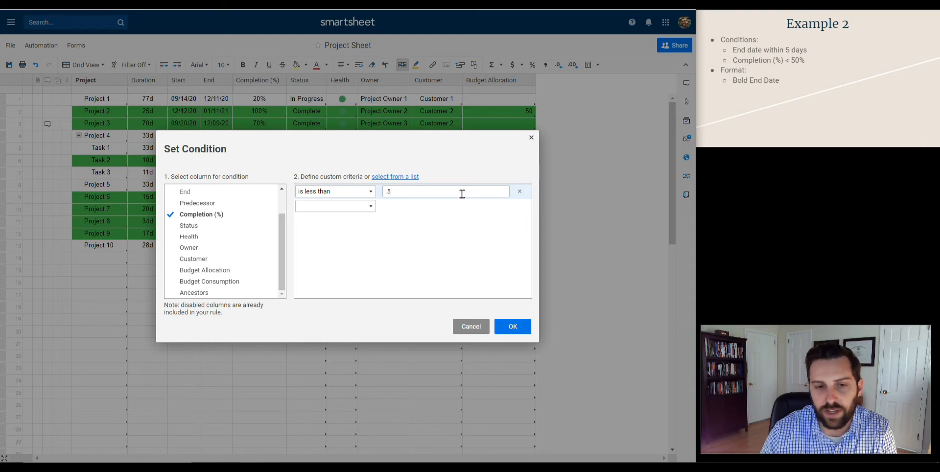
left_click(466, 236)
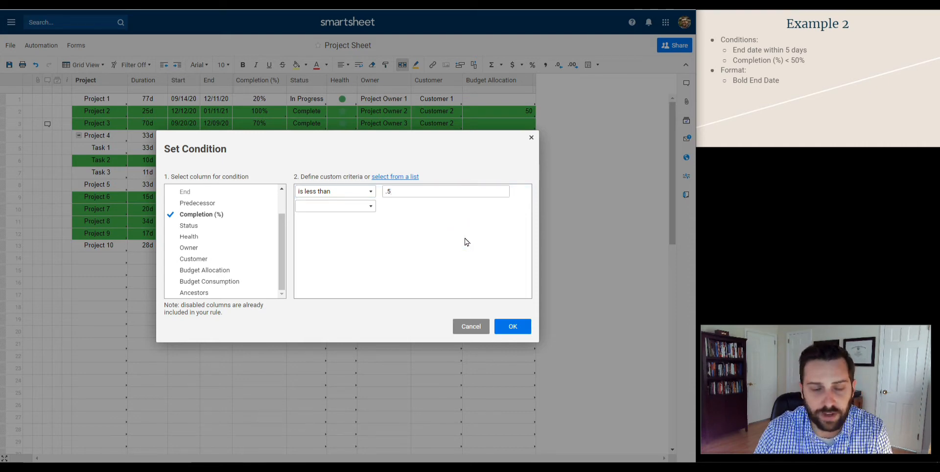
left_click(514, 333)
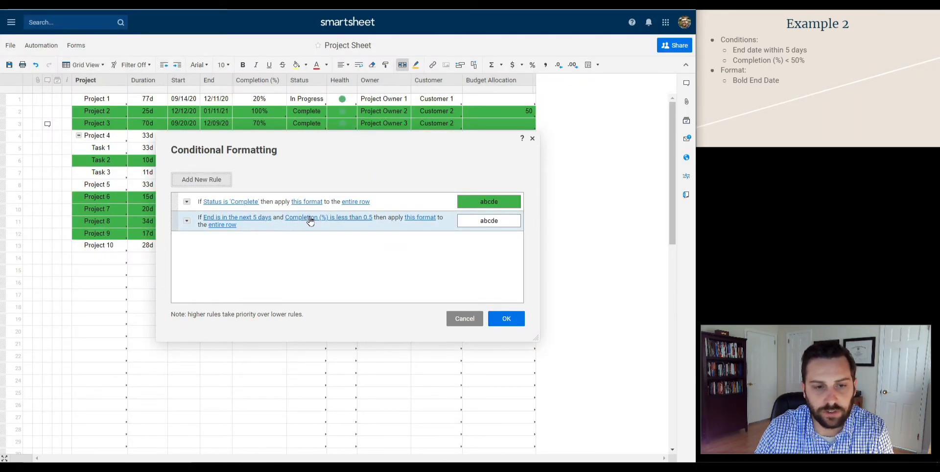
Give the End date and Completion (%) rule a bold font format
left_click(424, 220)
left_click(439, 283)
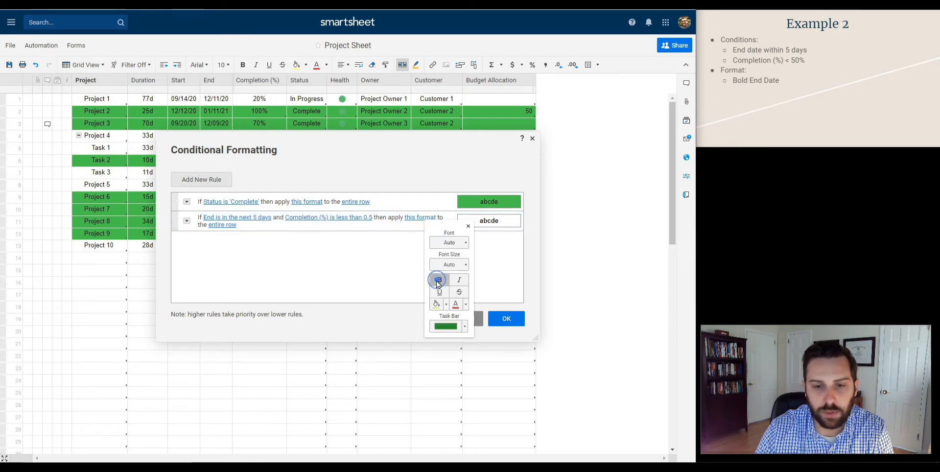
left_click(396, 282)
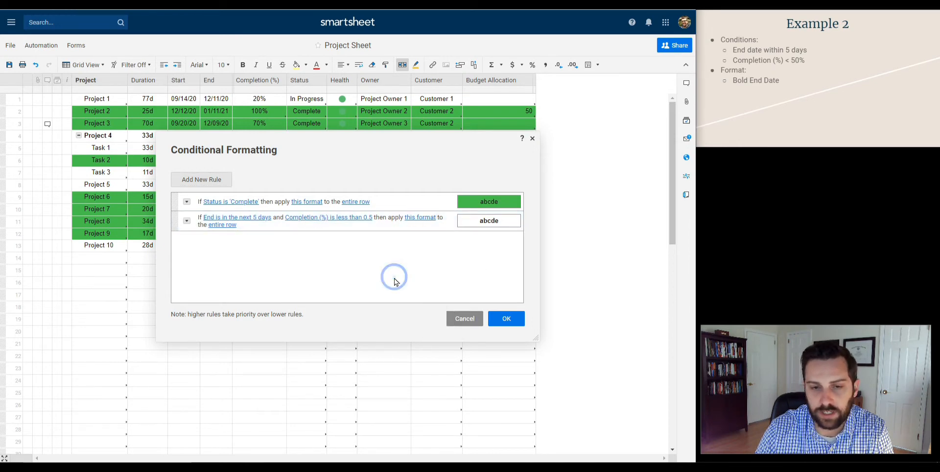
Limit the bold format to the End column and save the conditional formatting rules
left_click(231, 230)
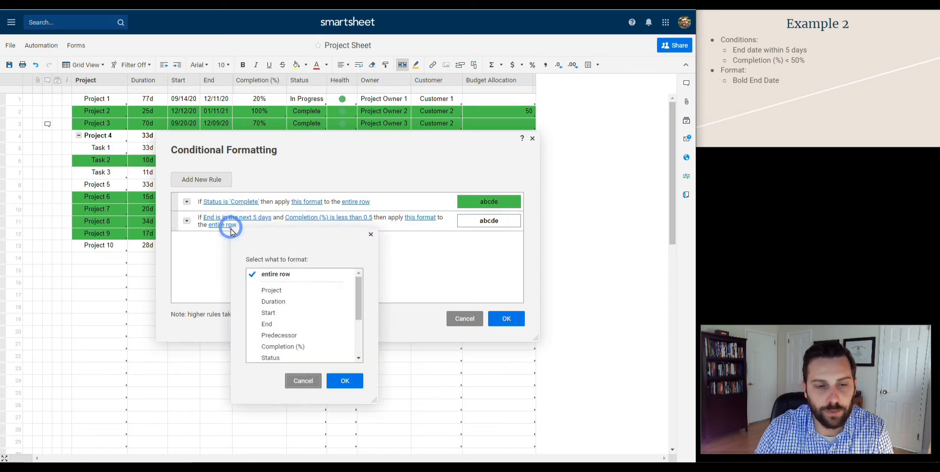
left_click(288, 324)
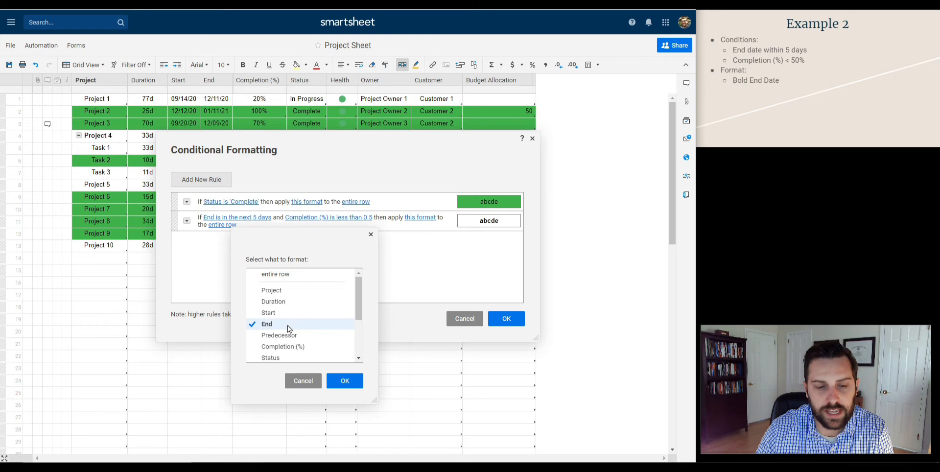
left_click(338, 380)
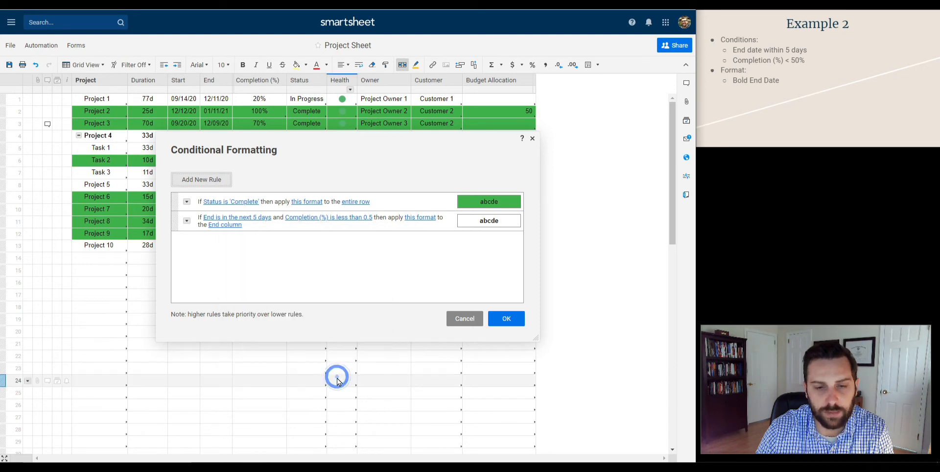
left_click(509, 322)
left_click(239, 343)
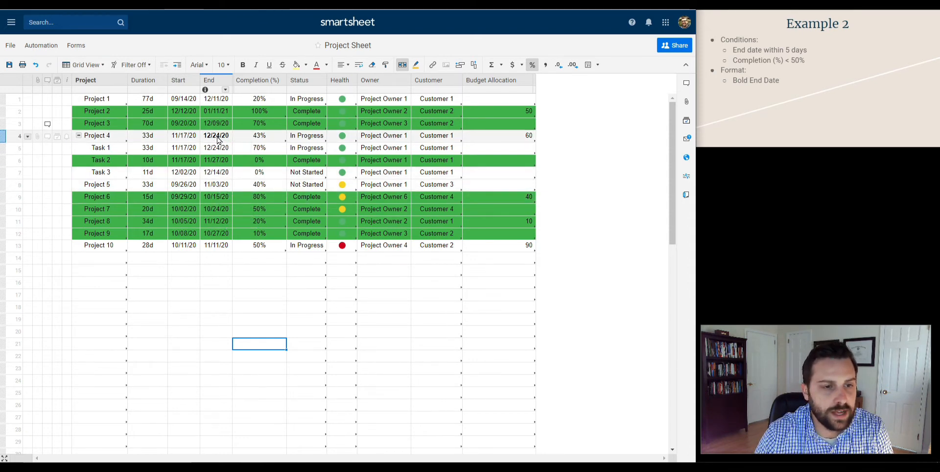
Set Project 5's End date to 12/23/20 and check the row against the bold End date rule
left_click(223, 188)
left_click(225, 185)
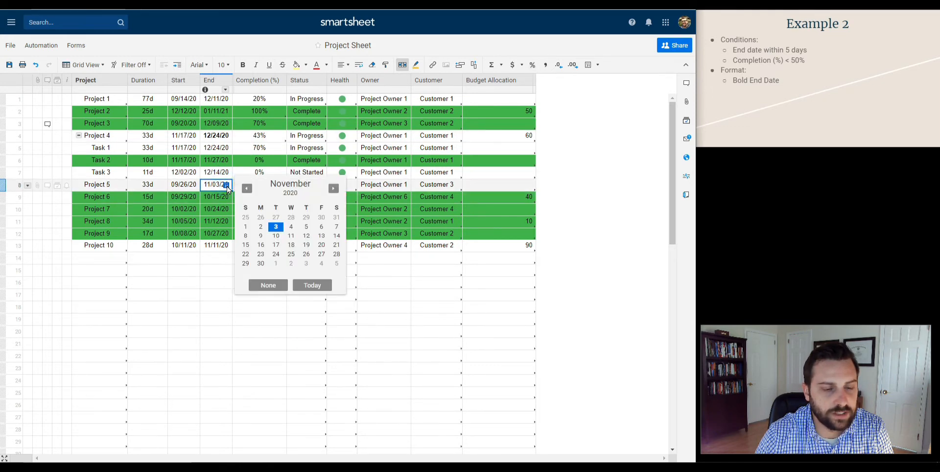
left_click(334, 190)
left_click(291, 245)
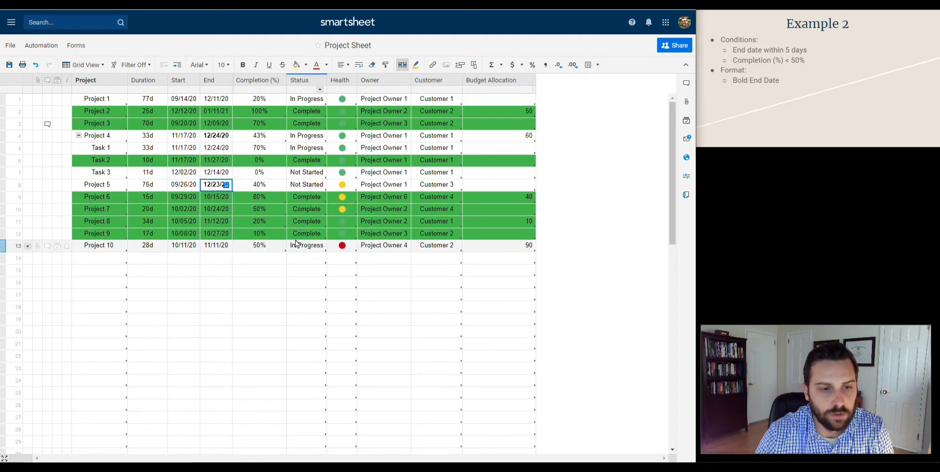
left_click(312, 187)
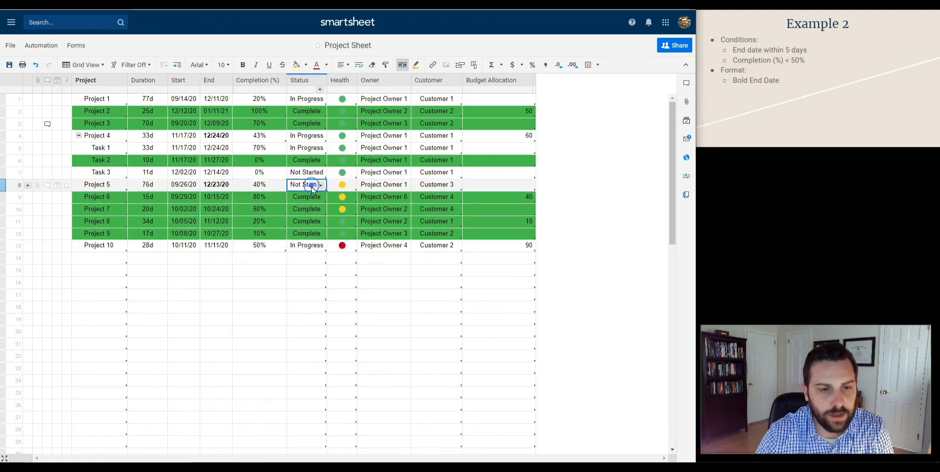
left_click(260, 184)
left_click(221, 184)
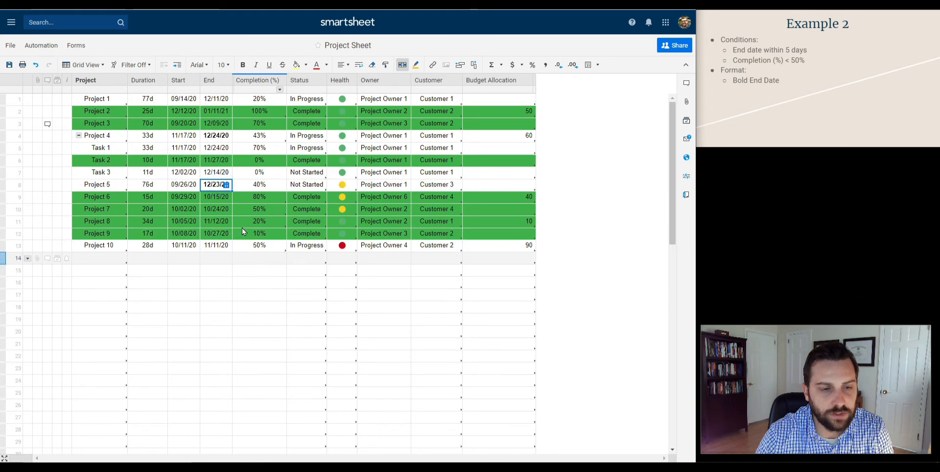
key("Up")
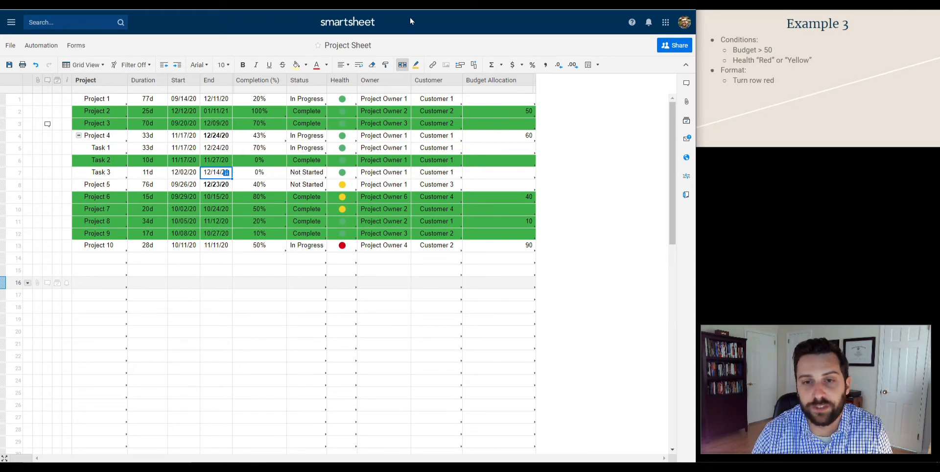
Compare the Budget Allocation and Health values of Project 10 and Project 4 against the planned at-risk conditions
left_click(510, 77)
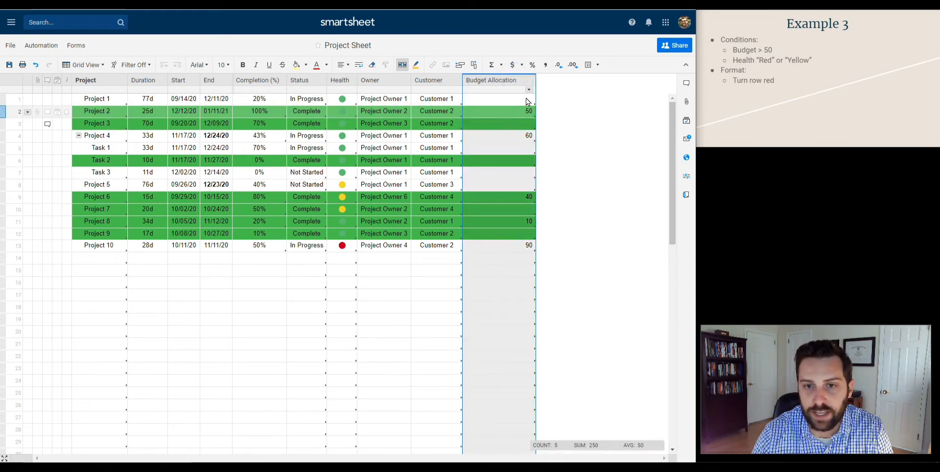
left_click(481, 249)
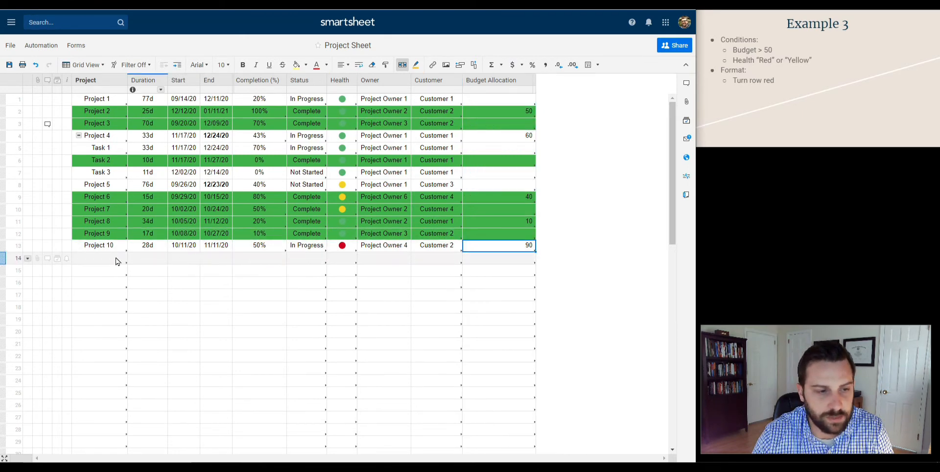
left_click(343, 250)
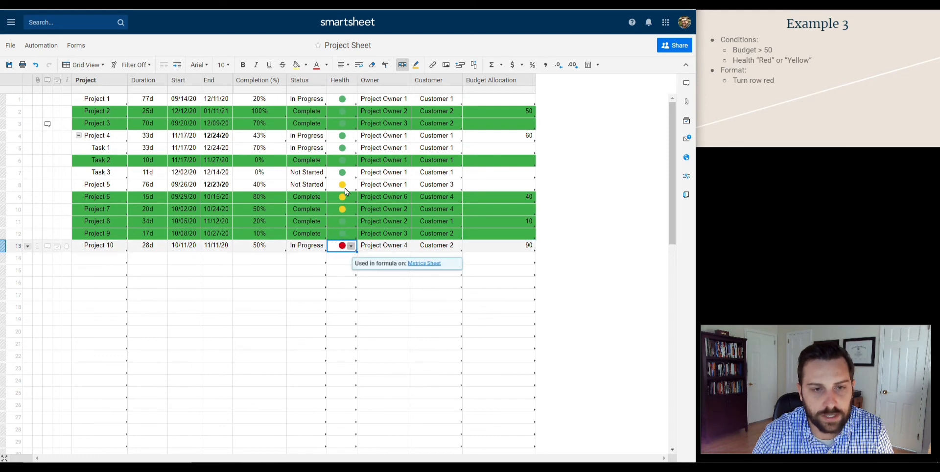
left_click(510, 250)
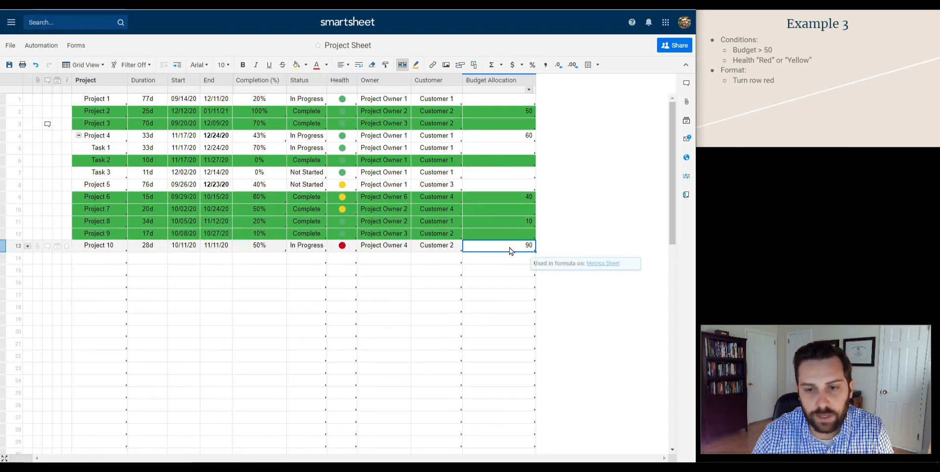
left_click(516, 136)
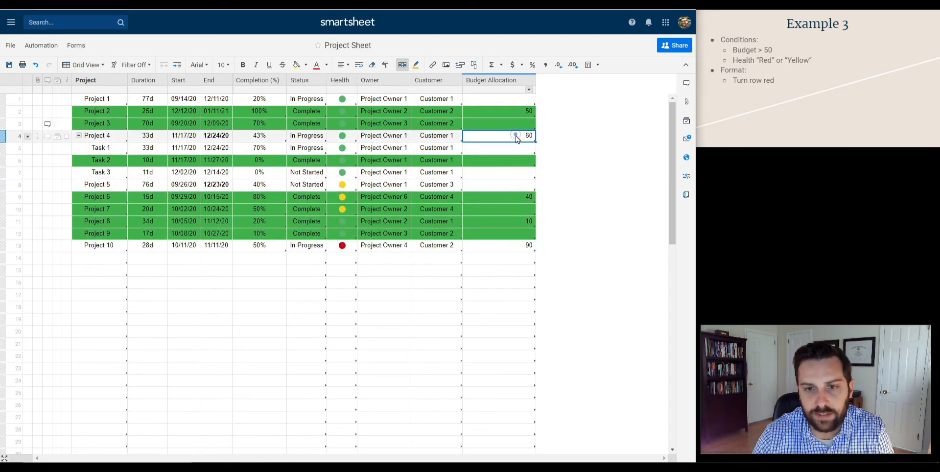
left_click(342, 136)
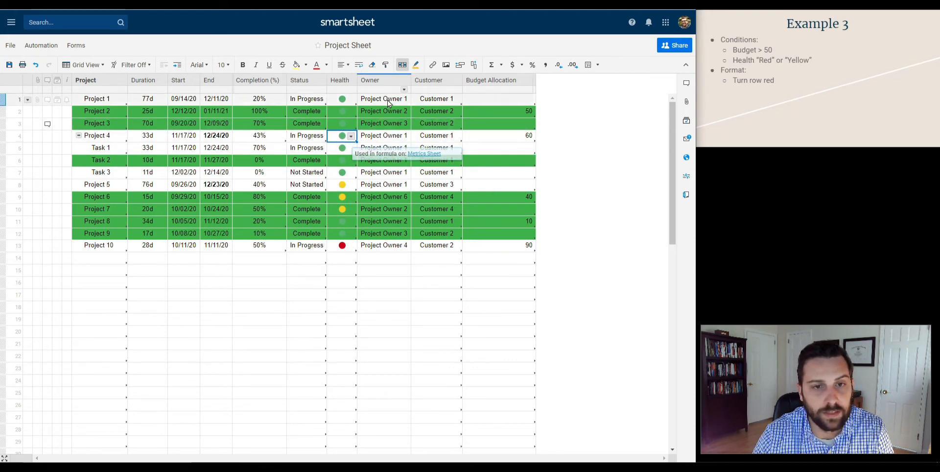
Add a new conditional formatting rule and choose Budget Allocation as its condition column
left_click(402, 65)
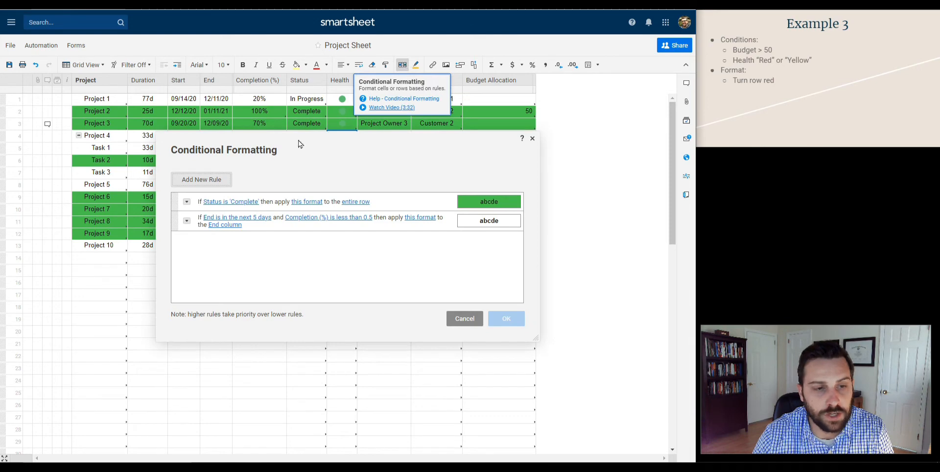
left_click(213, 180)
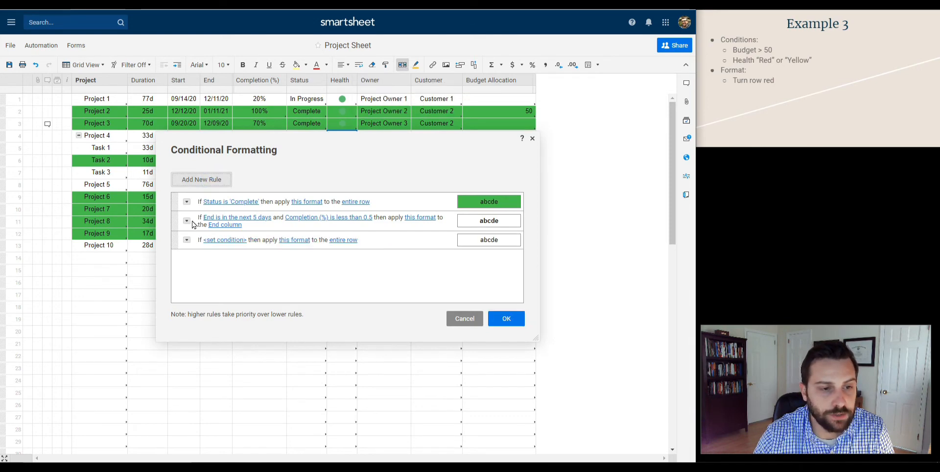
left_click(221, 243)
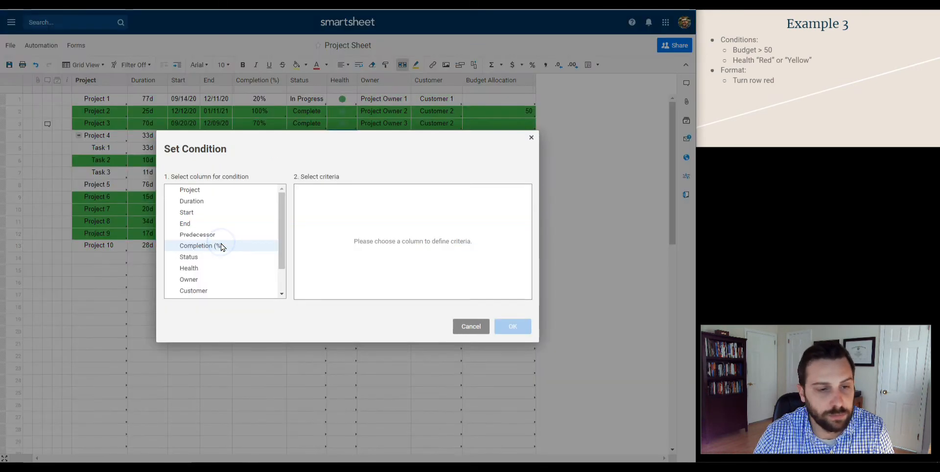
scroll(226, 240, "down", 2)
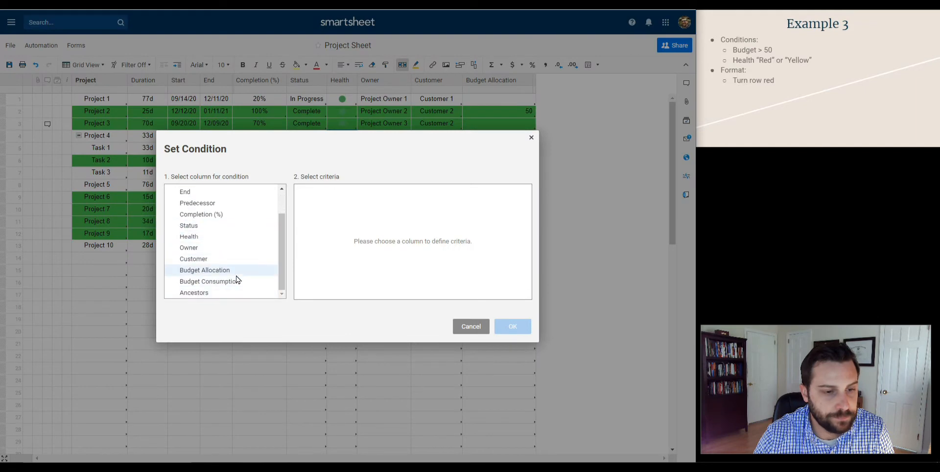
left_click(239, 271)
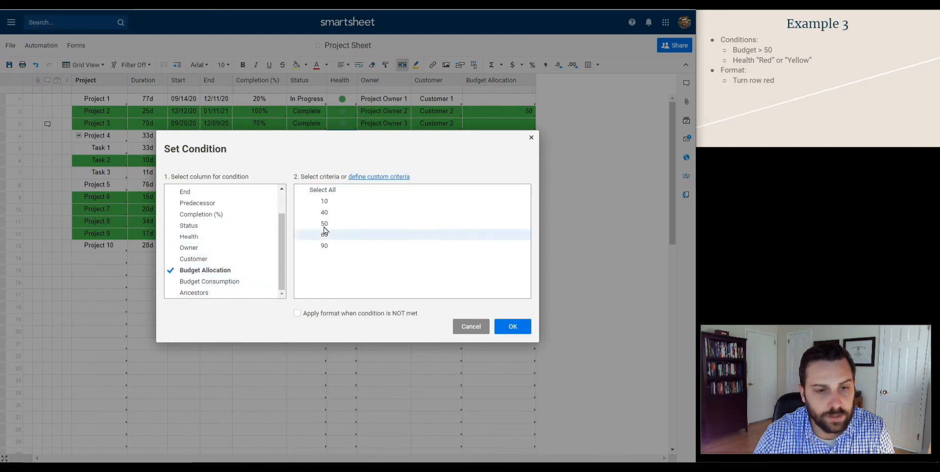
Define custom criteria for Budget Allocation as is greater than 50 and accept the condition
left_click(379, 179)
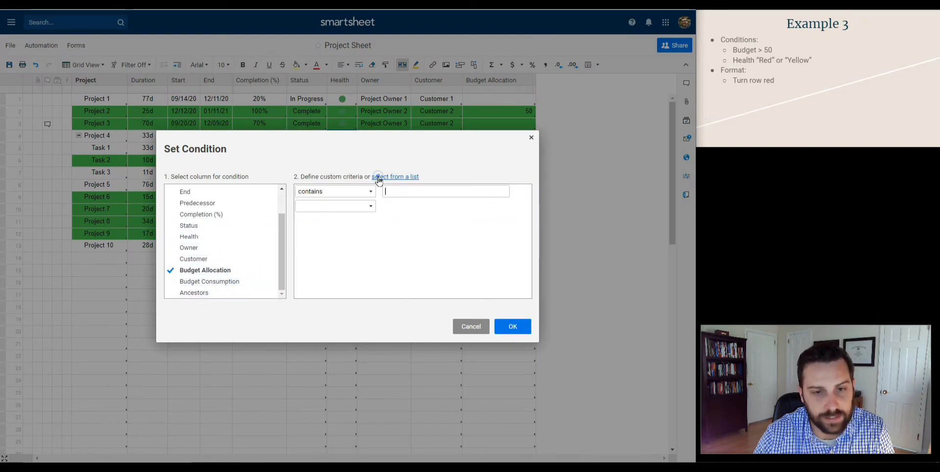
left_click(370, 192)
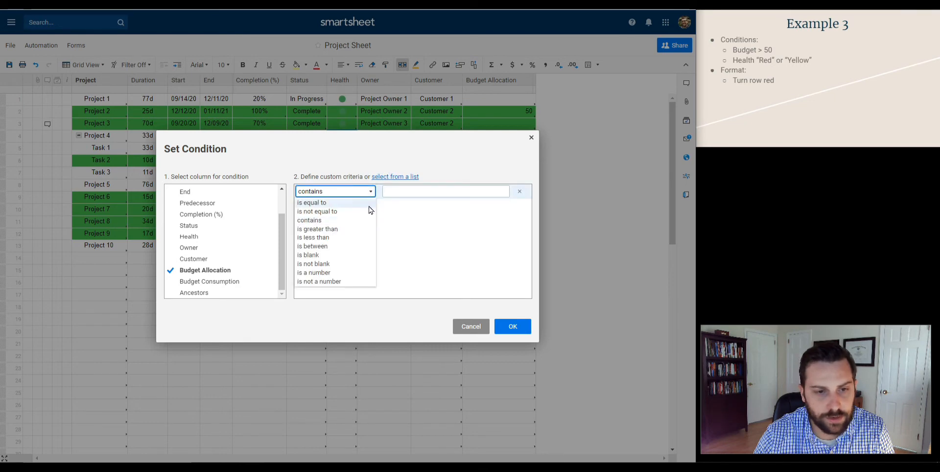
left_click(365, 231)
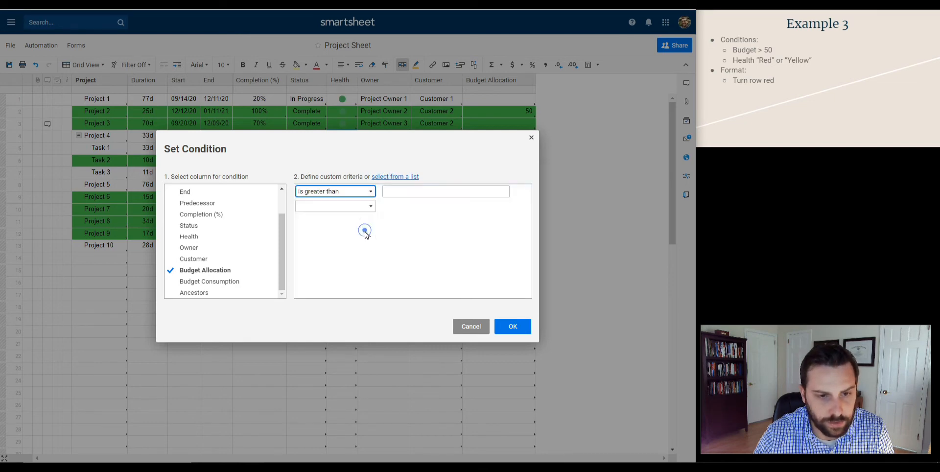
left_click(401, 192)
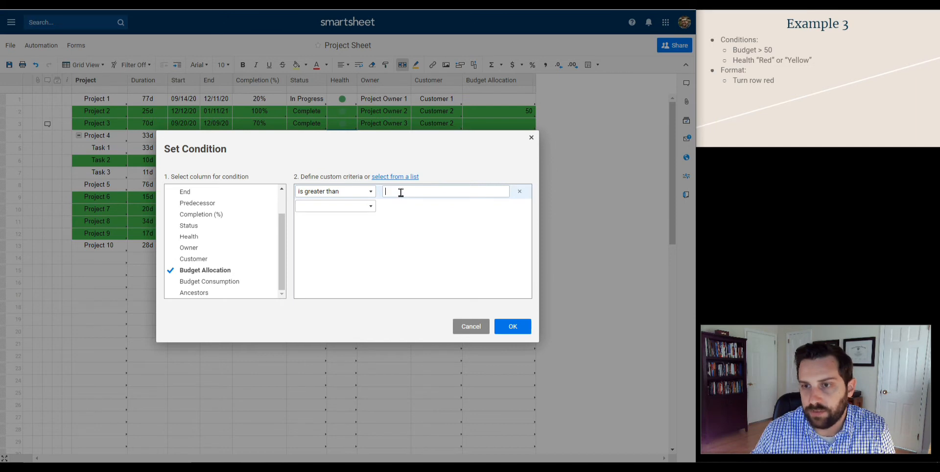
left_click(521, 332)
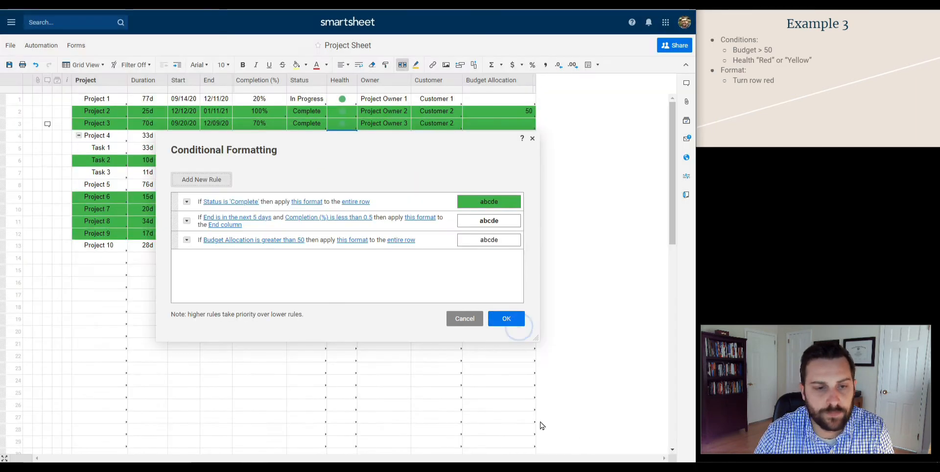
Add a second condition to the Budget Allocation rule requiring Health to be Red or Yellow
left_click(186, 240)
left_click(201, 255)
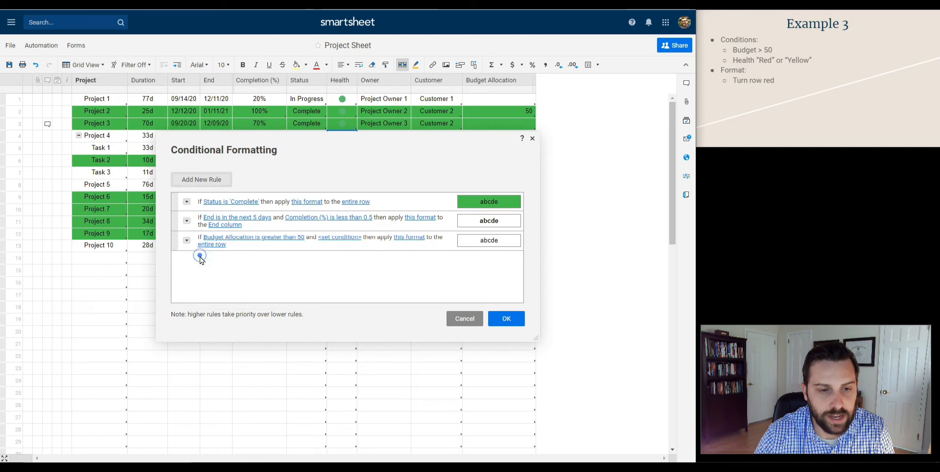
left_click(330, 244)
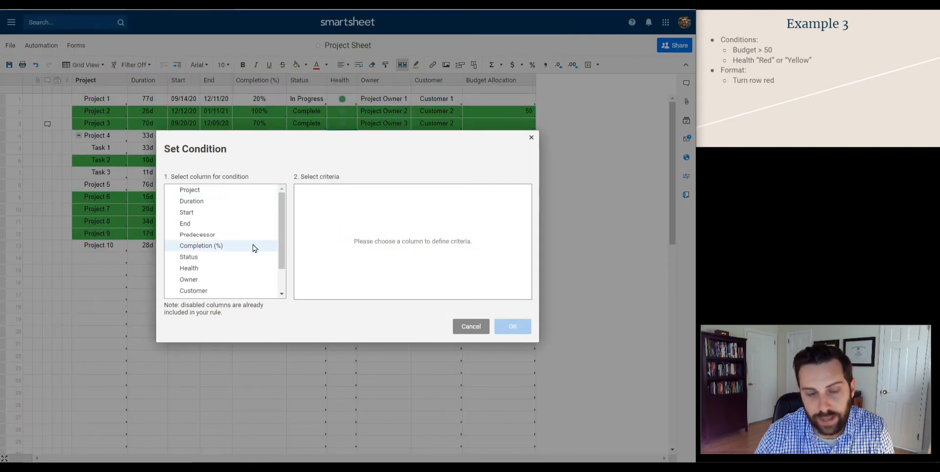
scroll(237, 249, "down", 2)
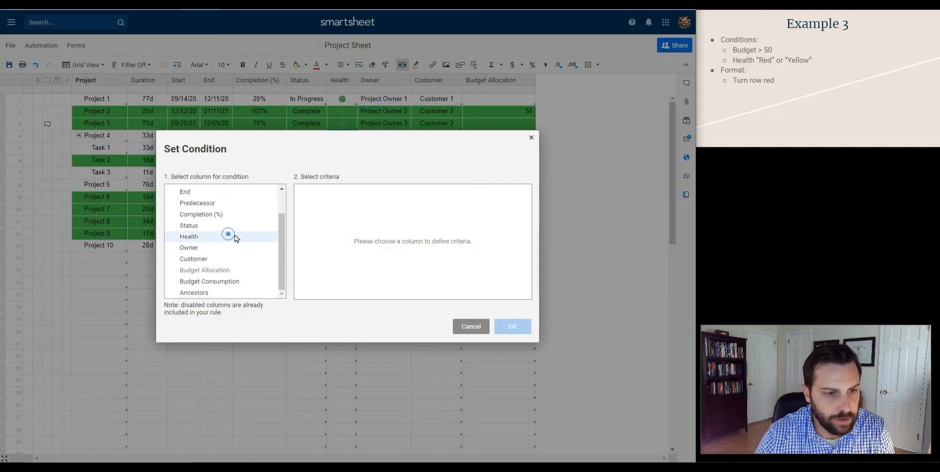
left_click(233, 237)
left_click(351, 202)
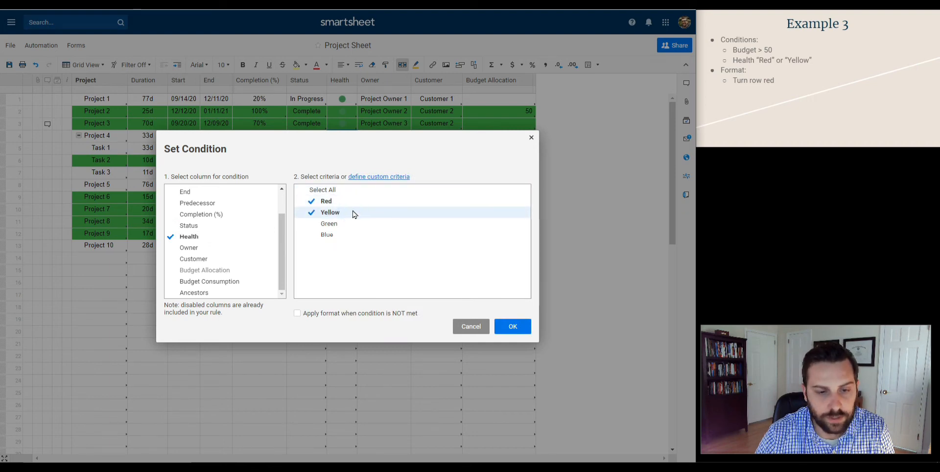
left_click(507, 331)
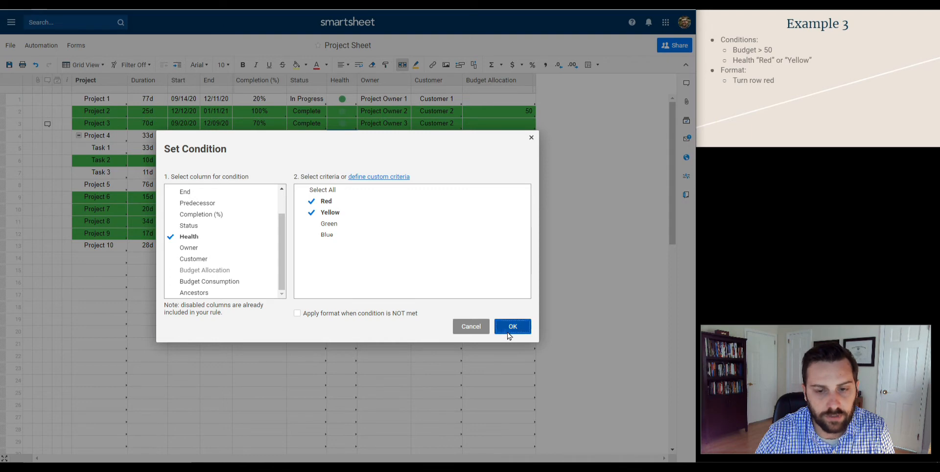
Give the Budget Allocation and Health rule a red background and save the conditional formatting rules
left_click(432, 238)
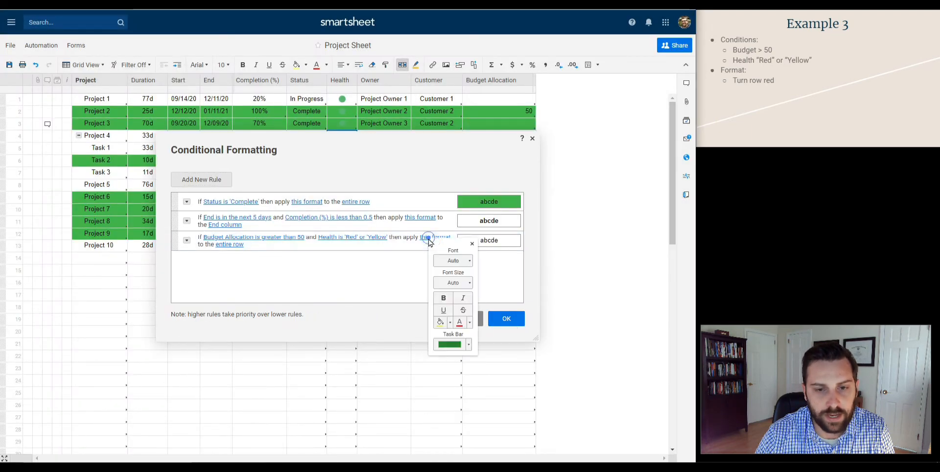
left_click(449, 322)
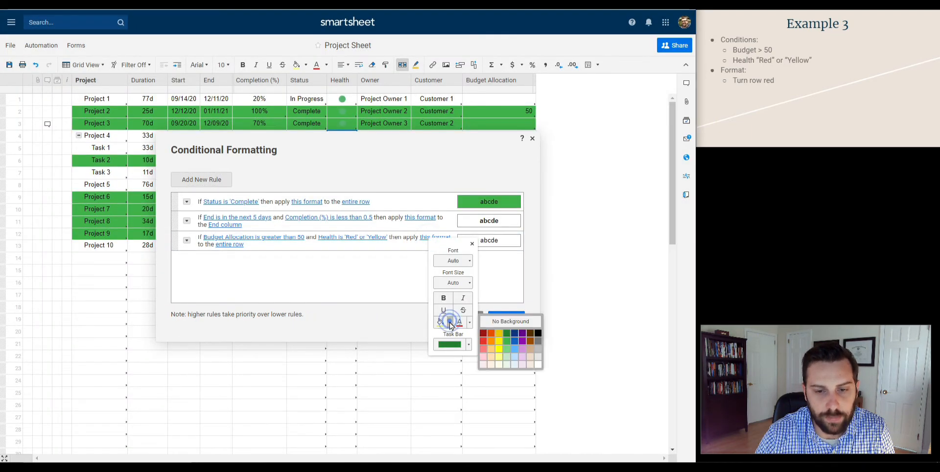
left_click(484, 344)
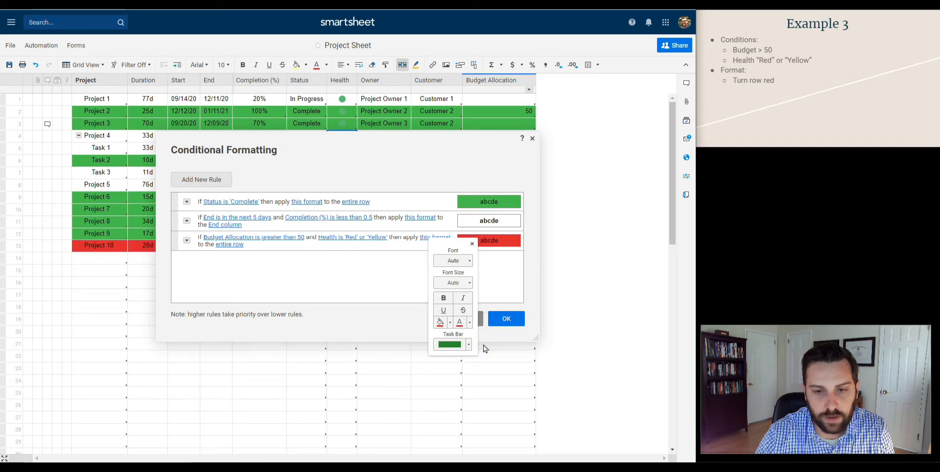
left_click(479, 280)
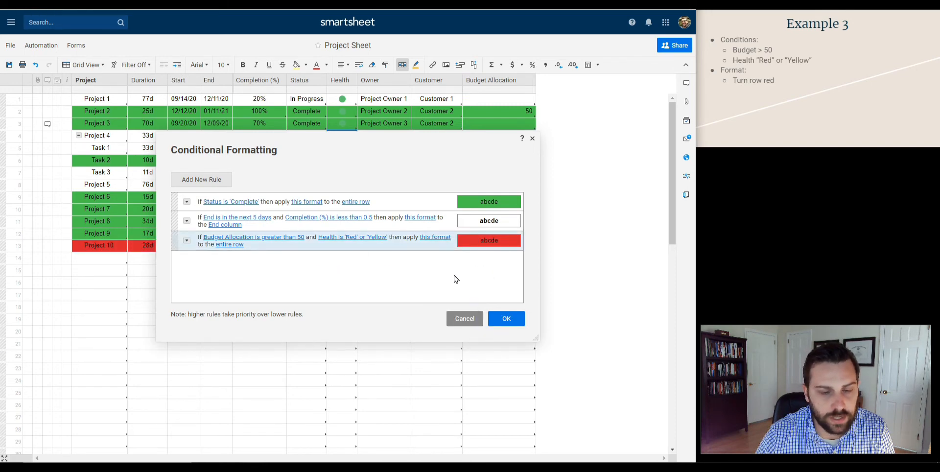
left_click(509, 318)
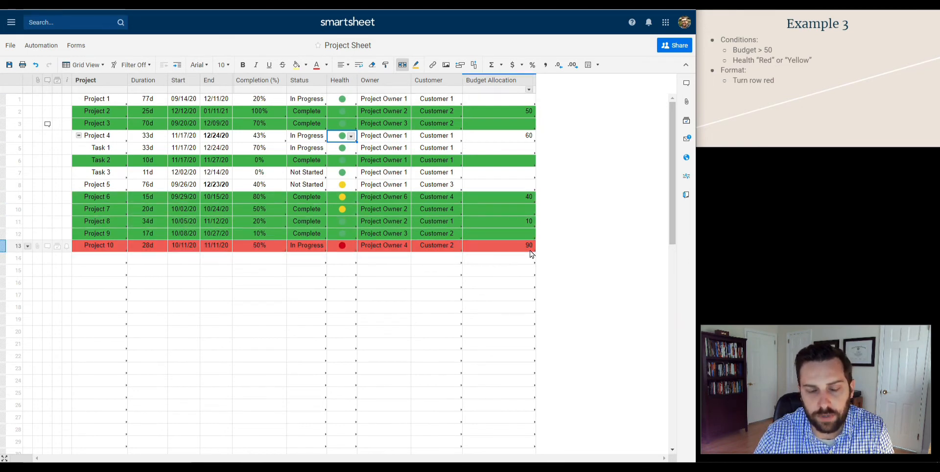
Set Project 4's Health to Yellow and review the list of conditional formatting rules
left_click(351, 135)
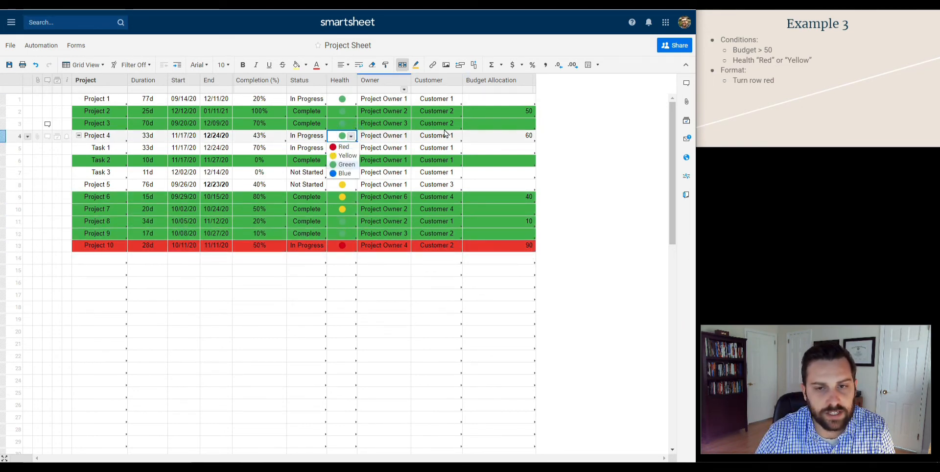
left_click(347, 155)
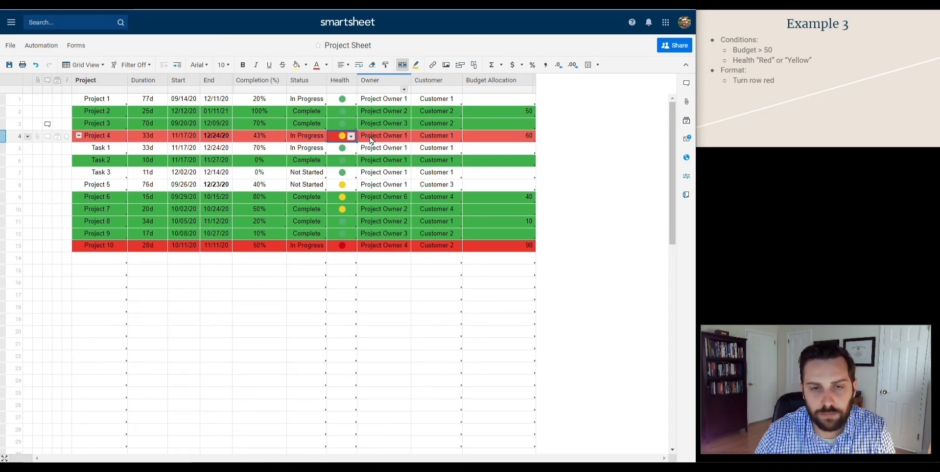
left_click(403, 64)
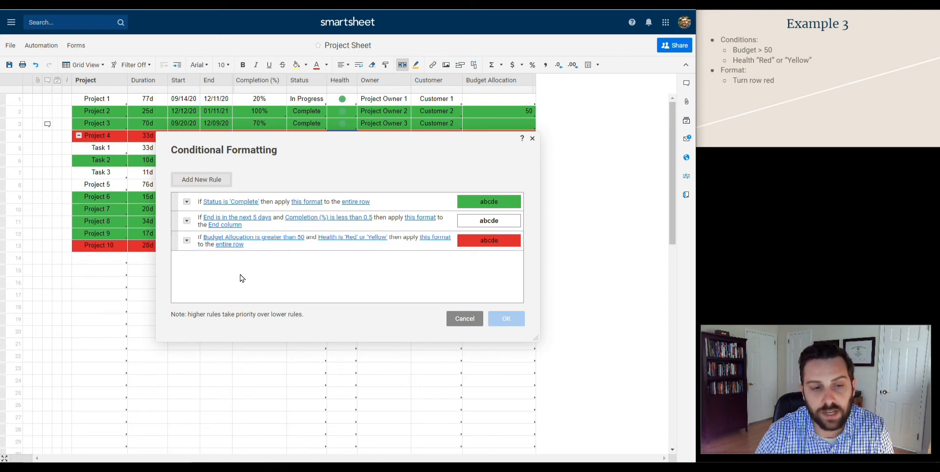
left_click(466, 321)
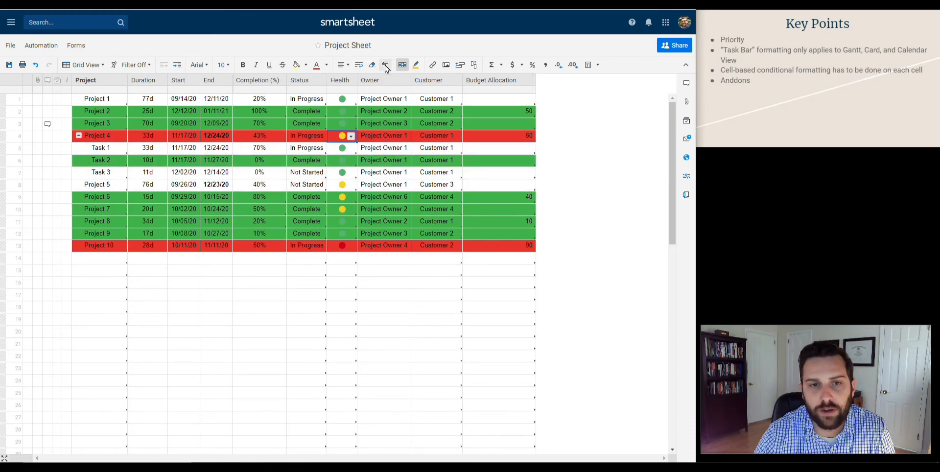
Try different priority orders for the three conditional formatting rules, and discard the rule changes
left_click(401, 66)
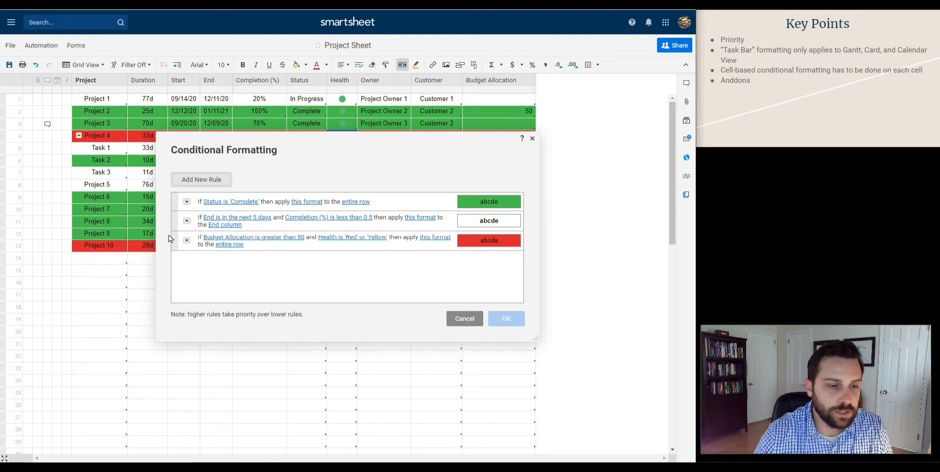
left_click_drag(173, 239, 176, 203)
left_click_drag(176, 240, 176, 225)
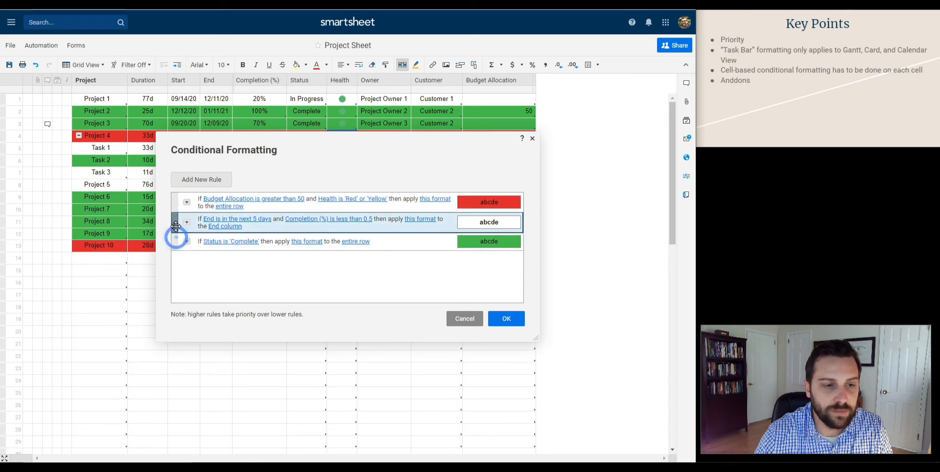
left_click(246, 286)
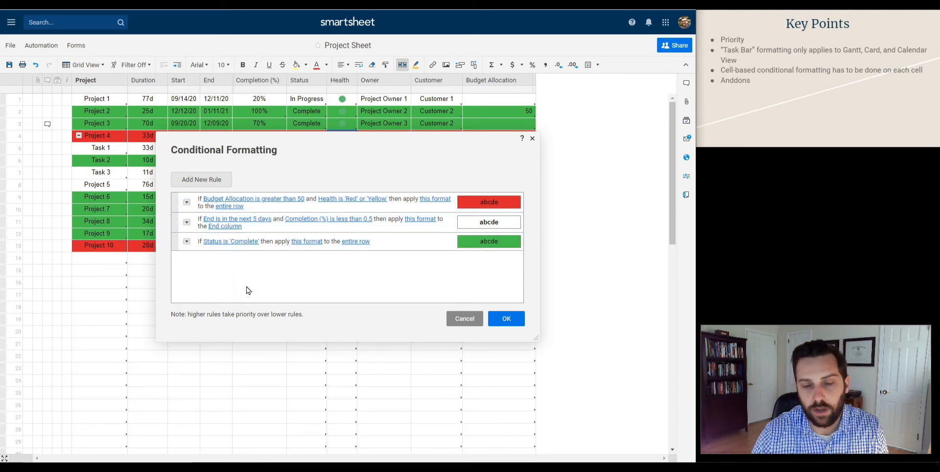
mouse_move(177, 242)
left_mouse_down()
mouse_move(174, 198)
mouse_move(177, 240)
left_mouse_up()
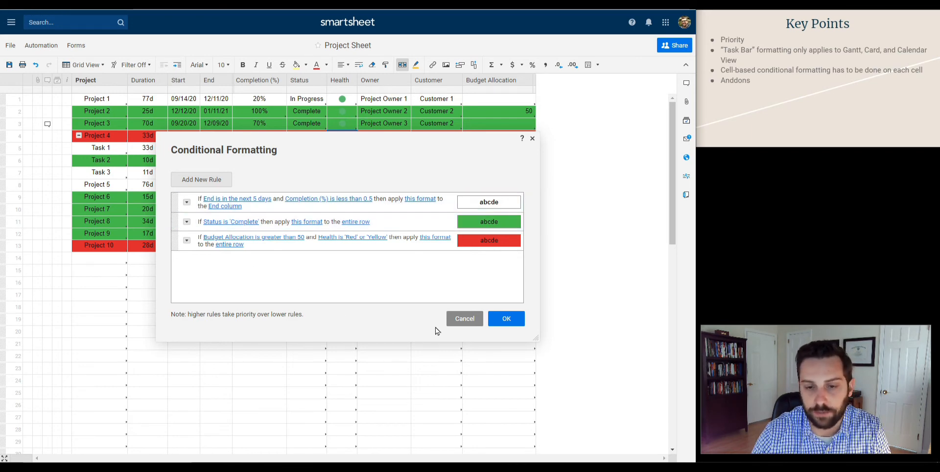
left_click(466, 320)
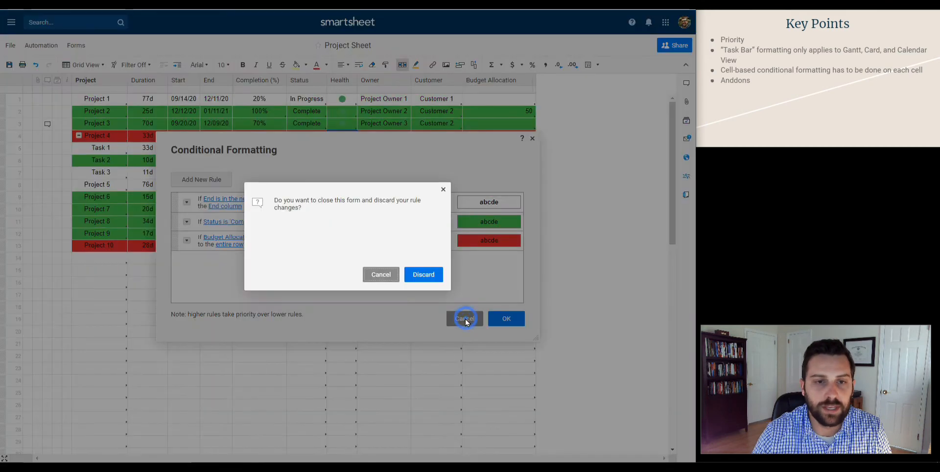
left_click(427, 280)
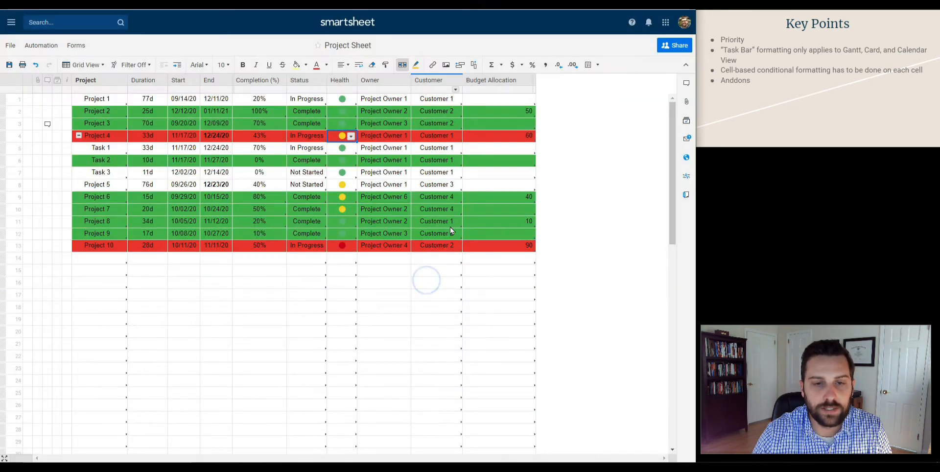
Set the task bar color of the Budget Allocation and Health rule to purple and close the conditional formatting rules
left_click(403, 67)
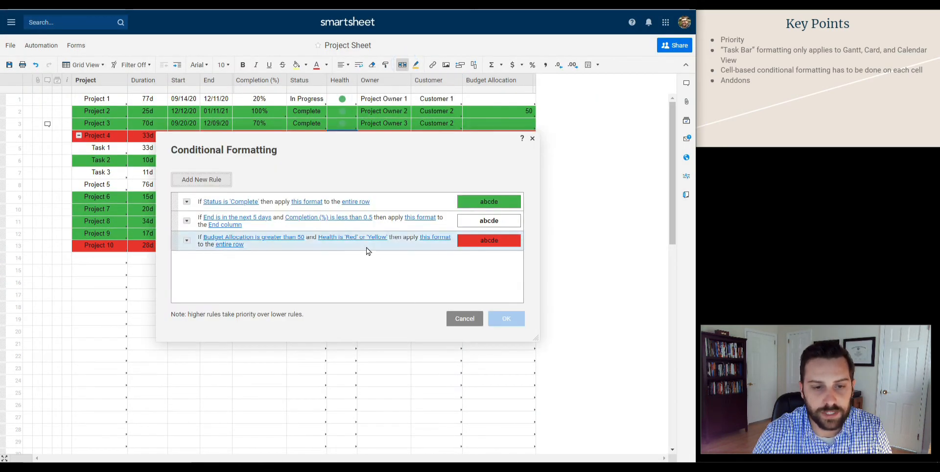
left_click(437, 237)
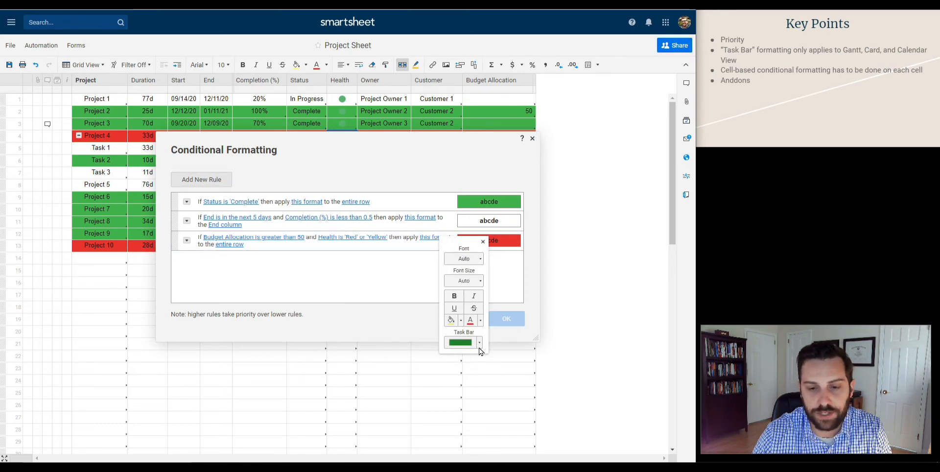
left_click(483, 243)
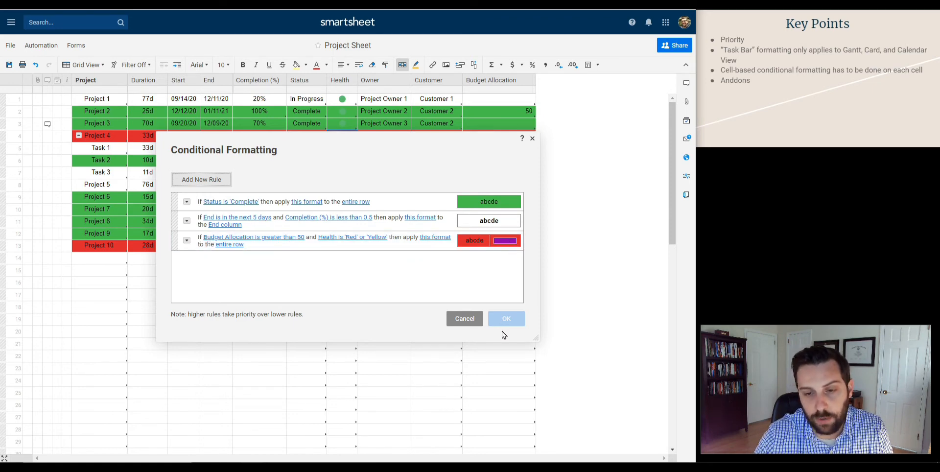
left_click(476, 317)
Display the project sheet in Gantt View and Card View to examine the task bar colors
left_click(96, 65)
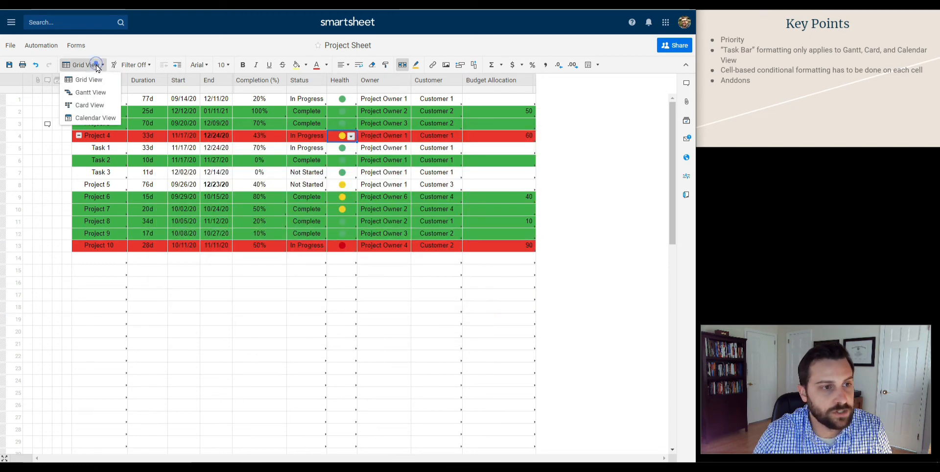
left_click(105, 91)
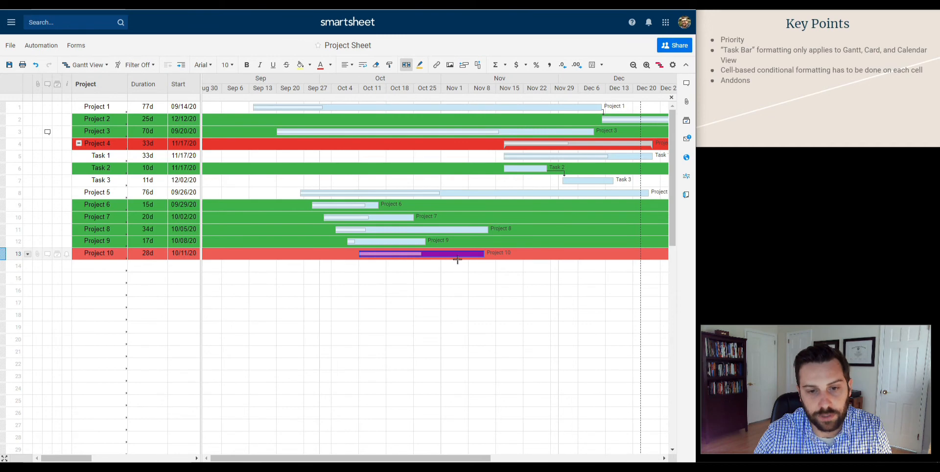
left_click(84, 65)
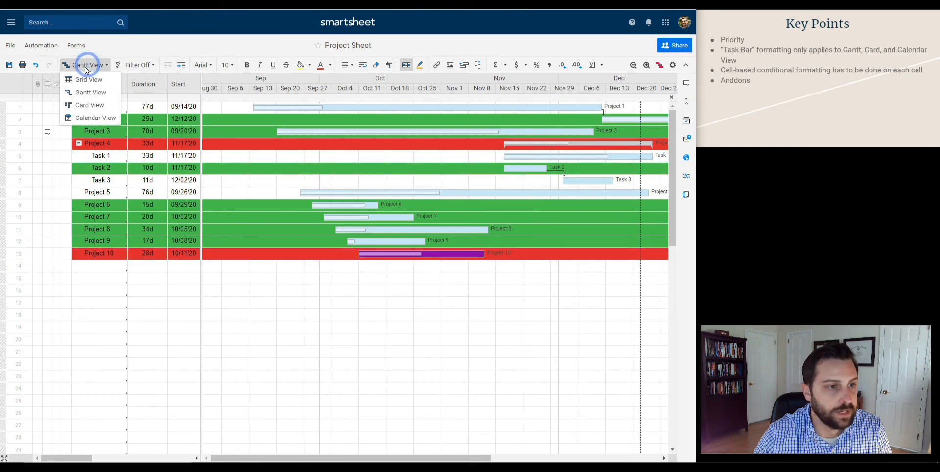
left_click(98, 108)
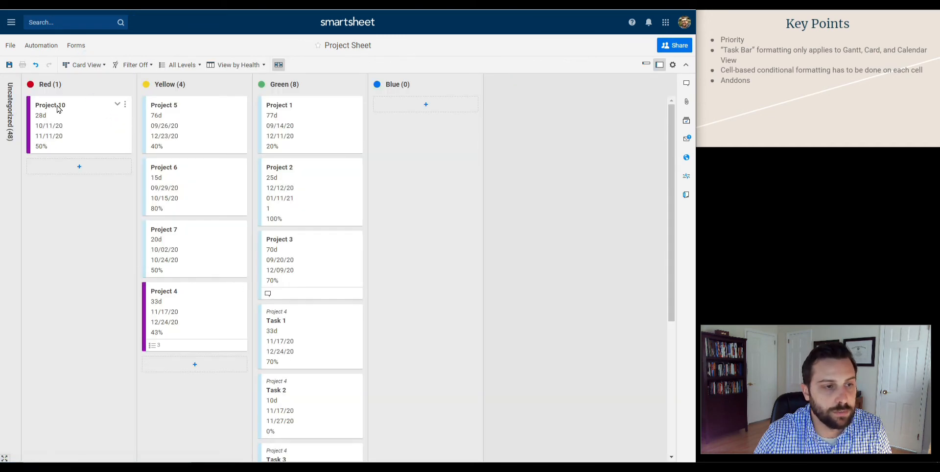
Examine the task bar colors in Calendar View and return the sheet to Grid View
left_click(92, 63)
left_click(93, 115)
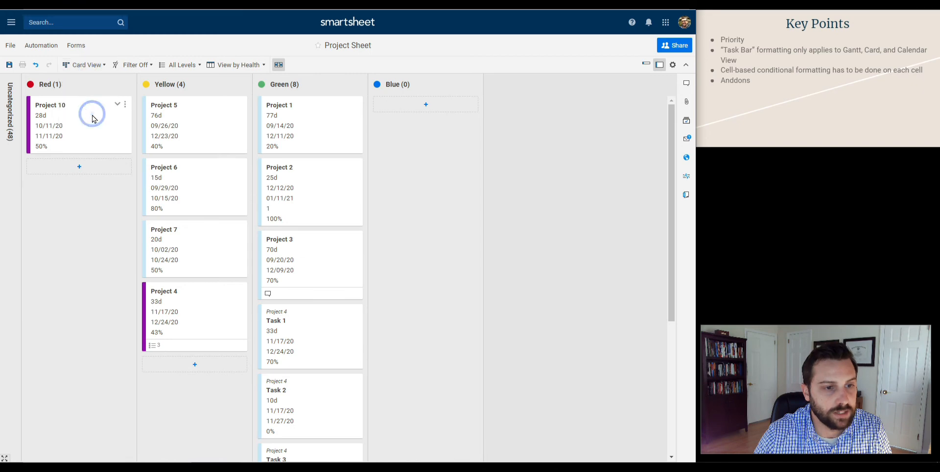
left_click(88, 64)
left_click(88, 64)
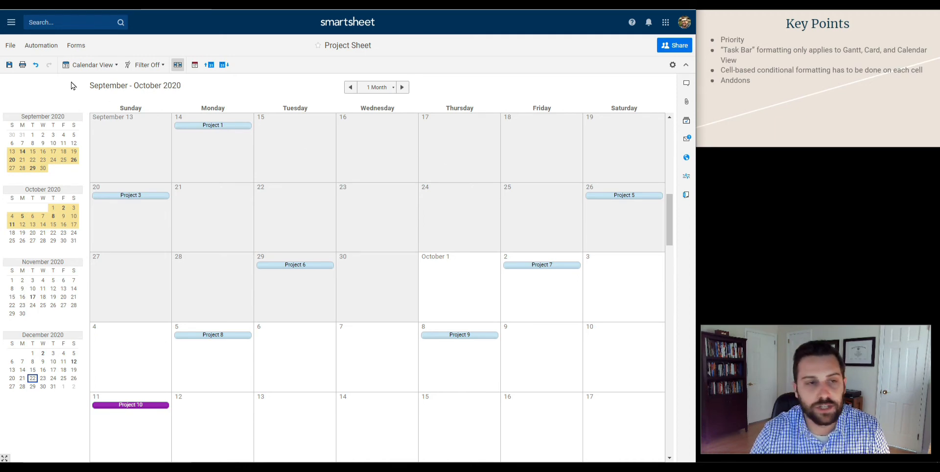
left_click(105, 65)
left_click(101, 84)
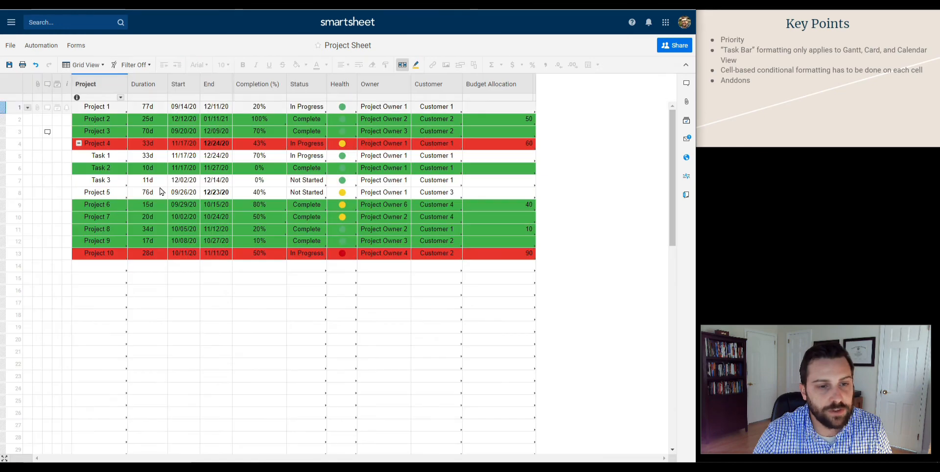
left_click(211, 292)
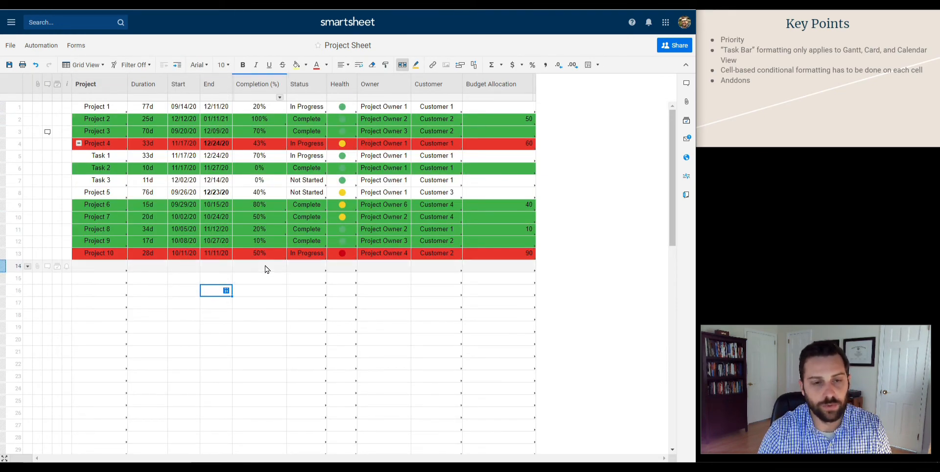
left_click(298, 207)
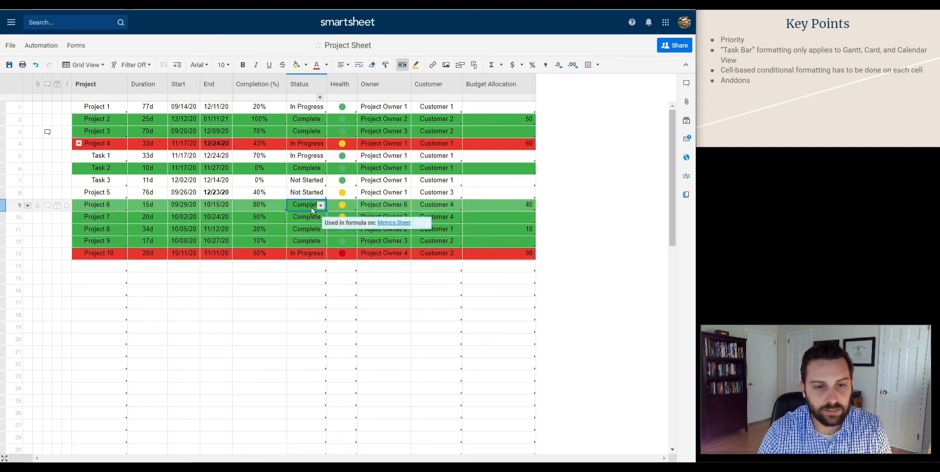
left_click(387, 192)
left_click(424, 184)
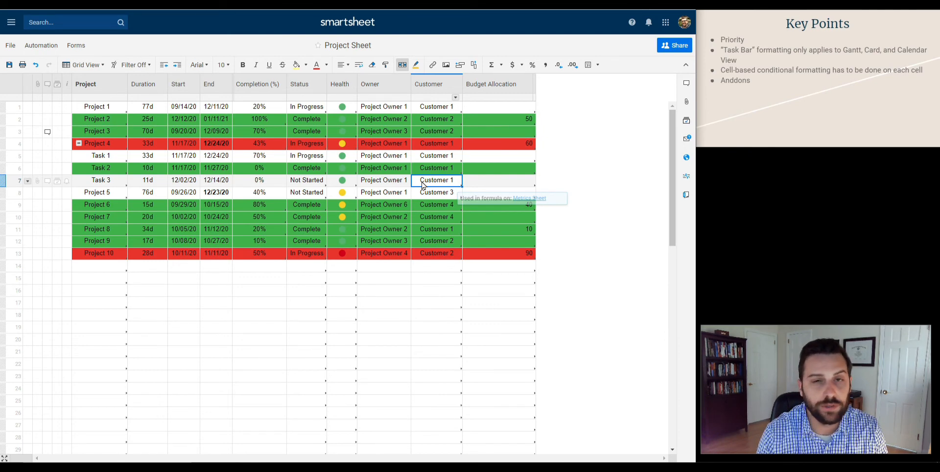
Review the actions available for the Budget Allocation and Health conditional formatting rule
left_click(403, 65)
left_click(187, 240)
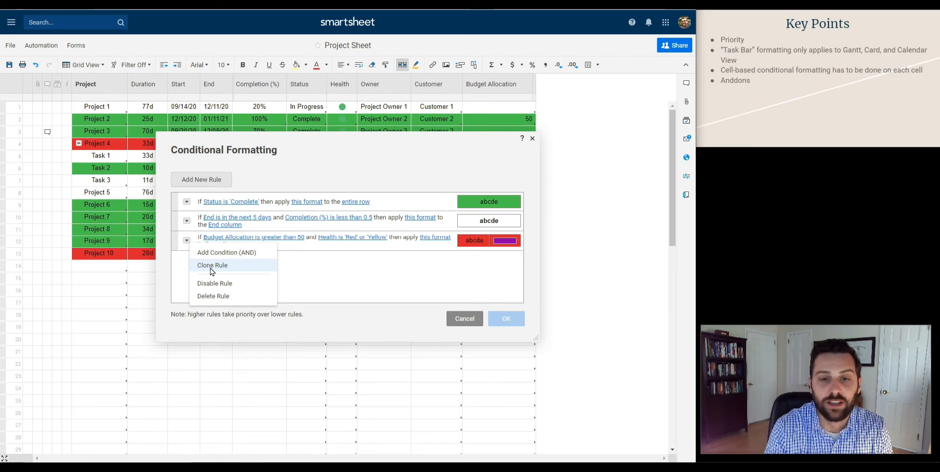
left_click(186, 241)
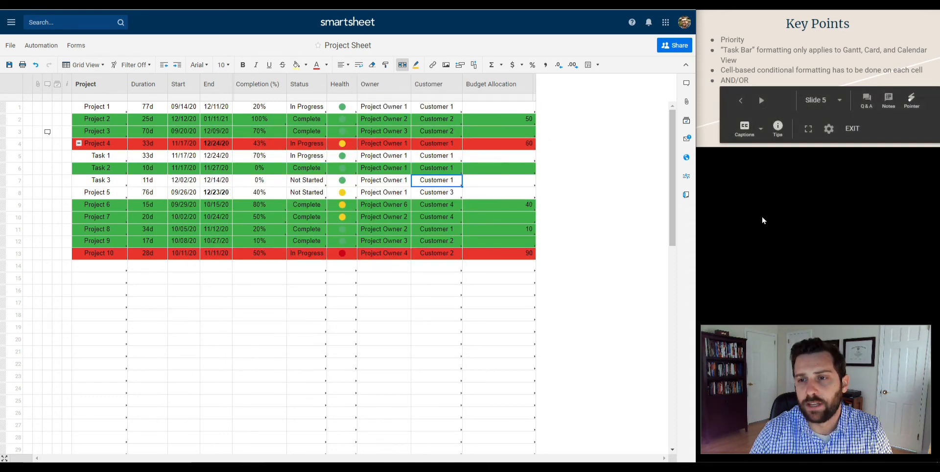
Open the list of conditional formatting rules for the sheet
left_click(403, 65)
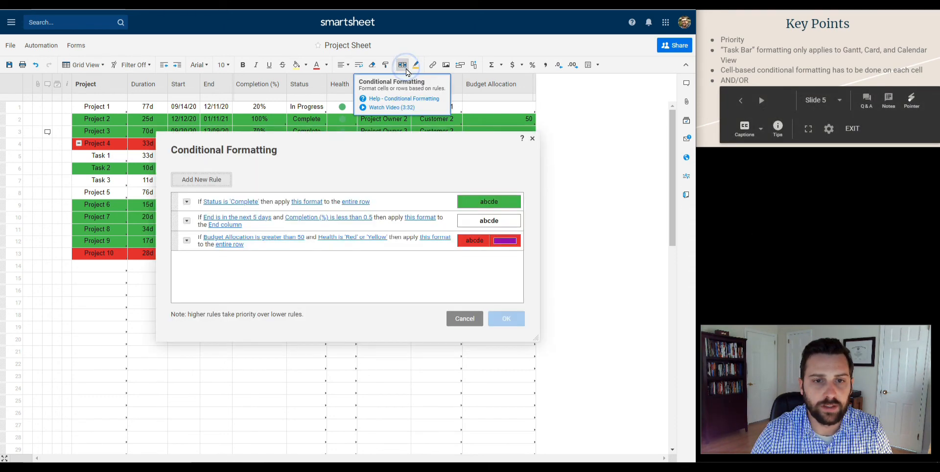